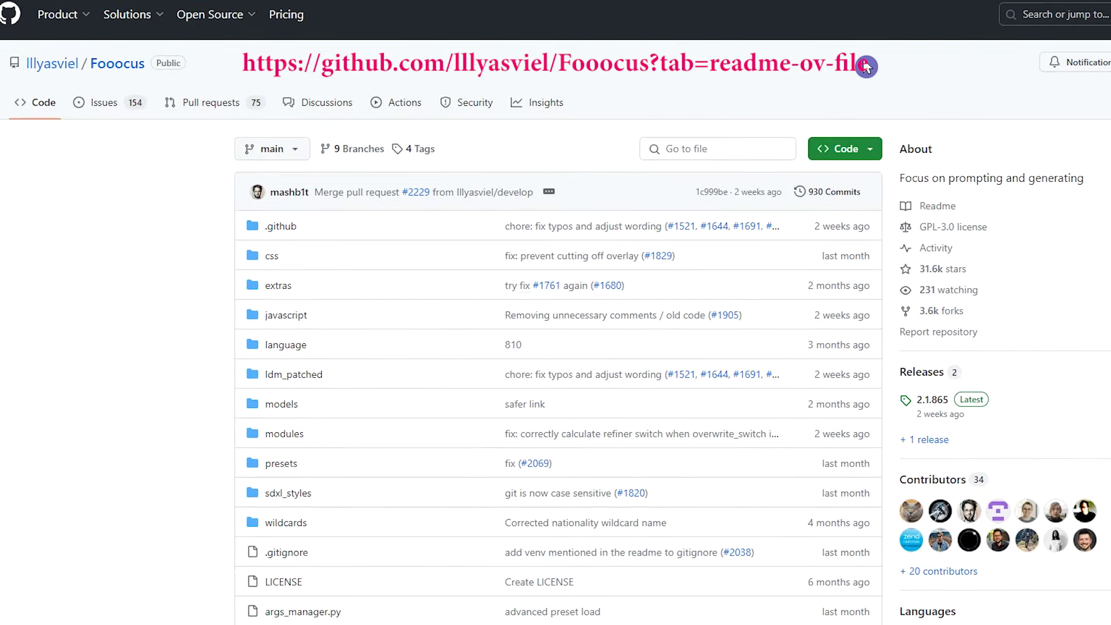
Scroll the Fooocus README past Download and Minimal Requirement to the Colab section with its Open in Colab badge
scroll(867, 67, down, 20)
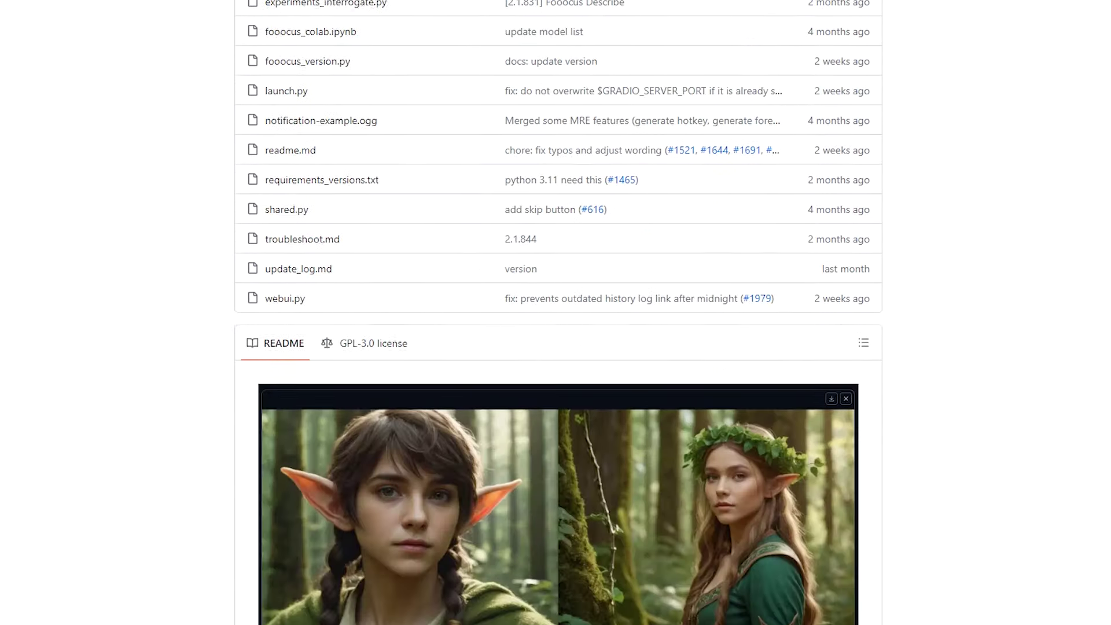
scroll(1106, 323, down, 9)
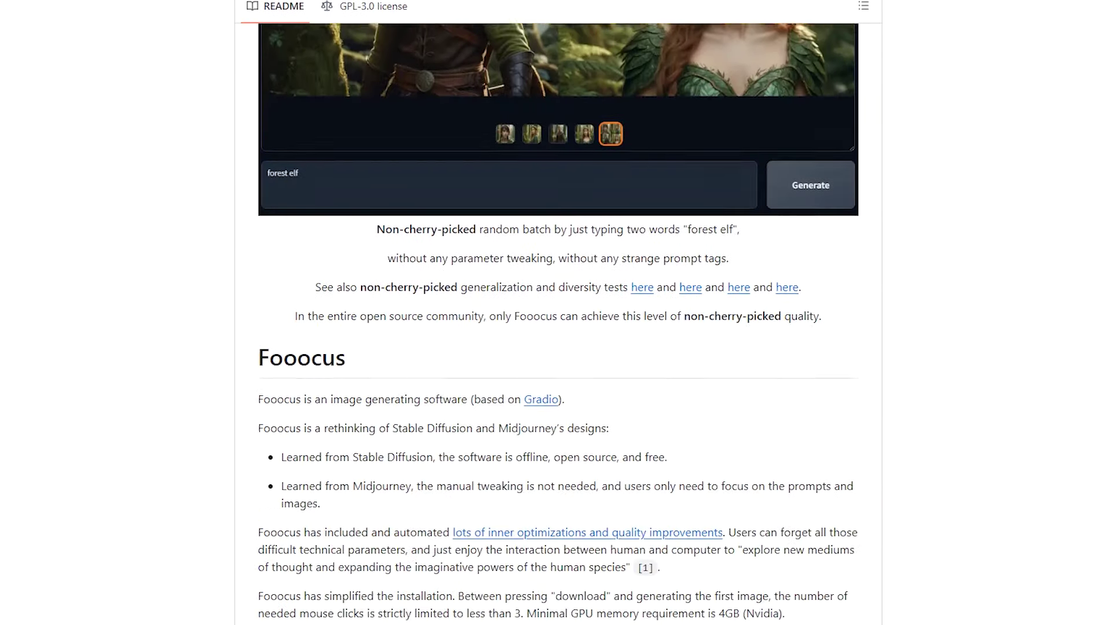
scroll(897, 317, down, 12)
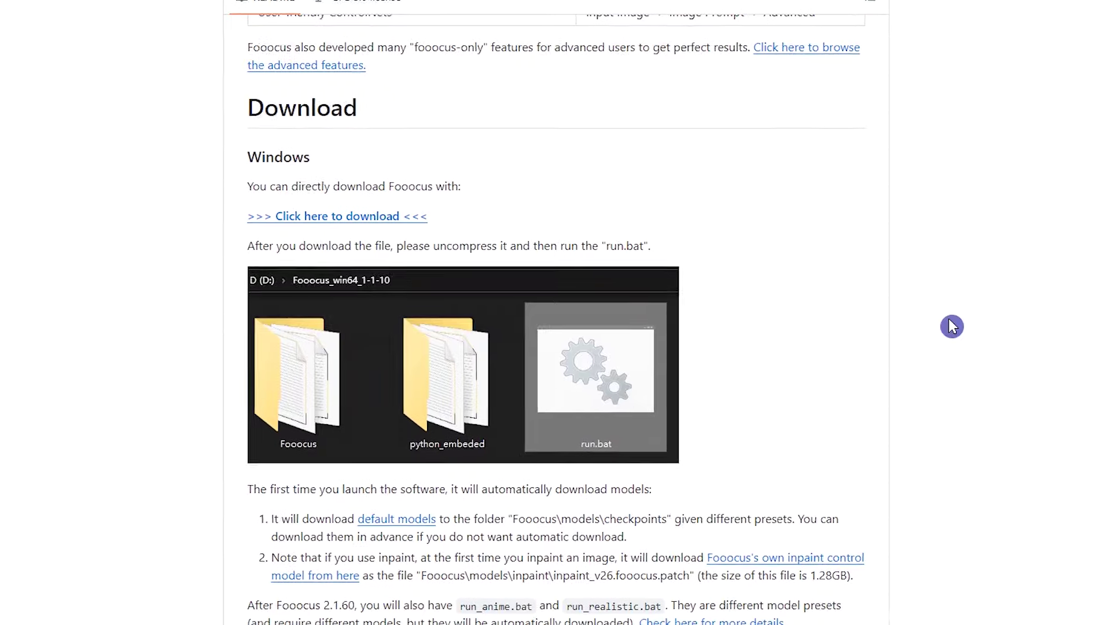
scroll(949, 243, down, 20)
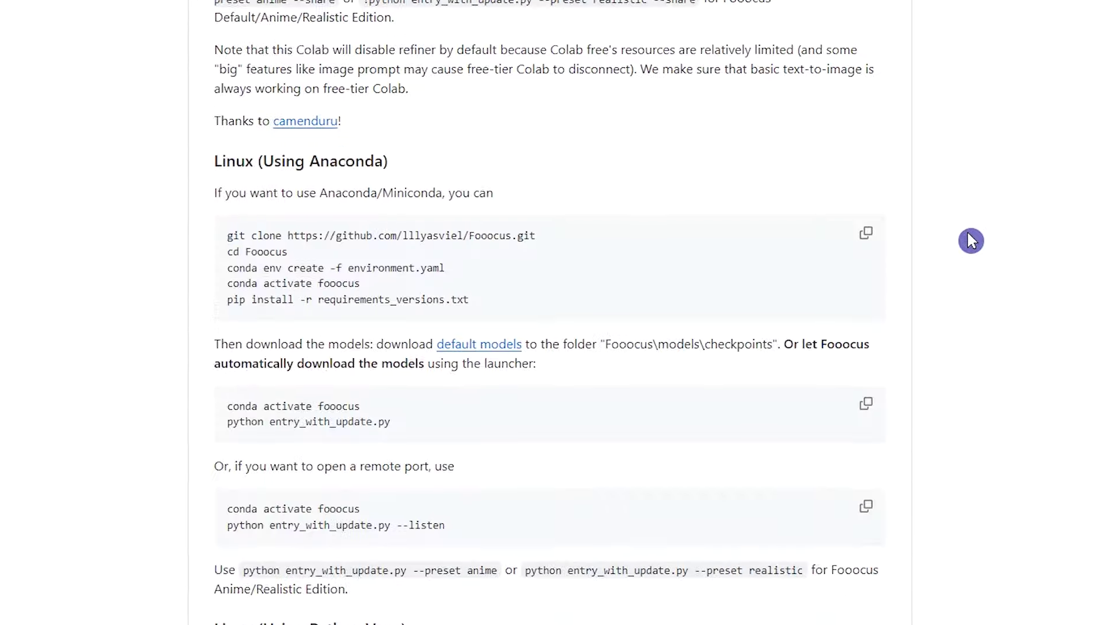
scroll(982, 239, down, 20)
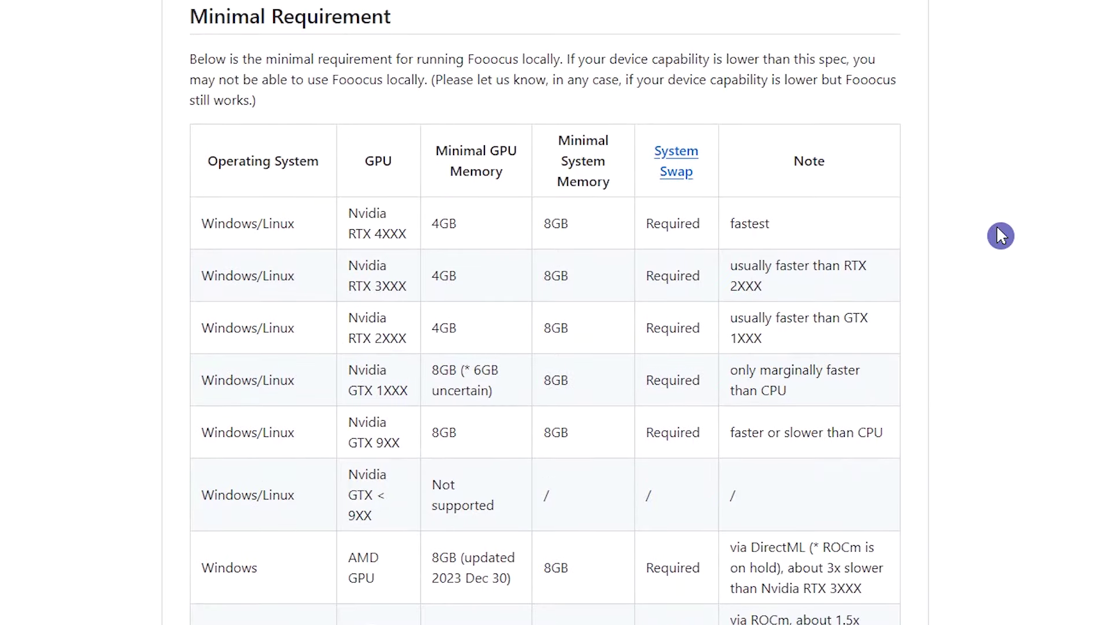
scroll(1024, 282, up, 20)
scroll(1024, 283, up, 7)
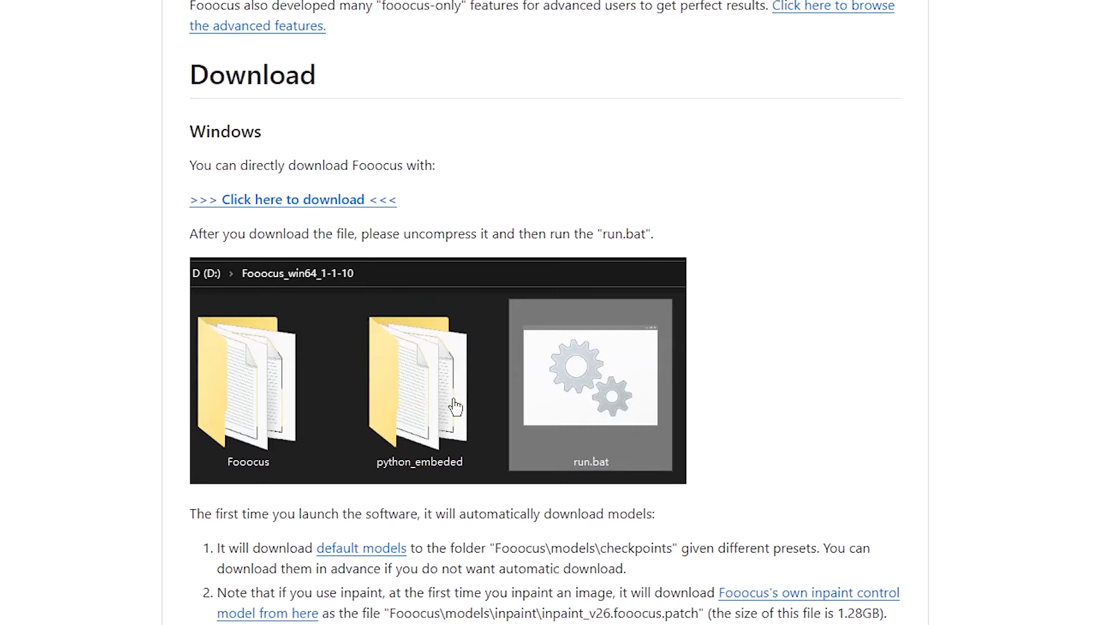
scroll(650, 412, down, 15)
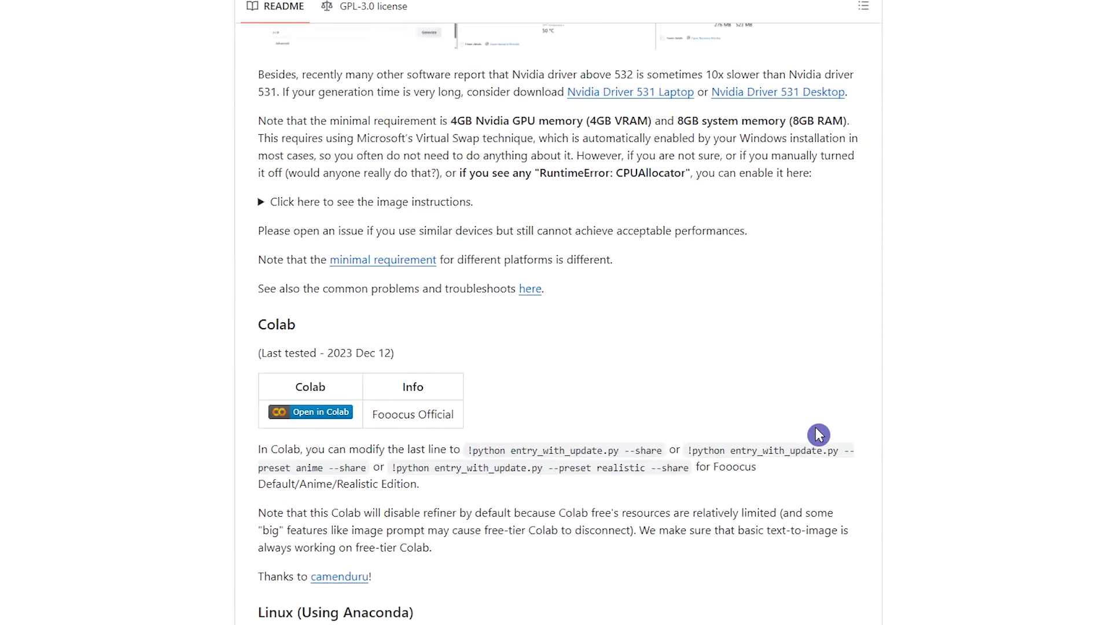
scroll(819, 434, down, 2)
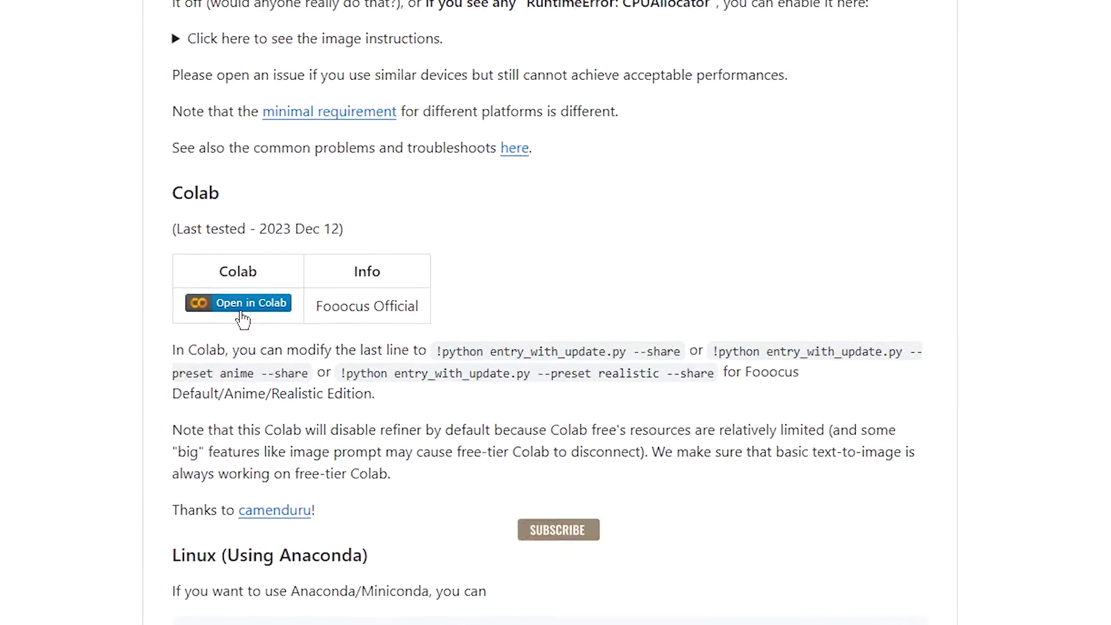
Open fooocus_colab.ipynb in Colab and change its last line to '!python entry_with_update.py --preset realistic --share'
click(234, 307)
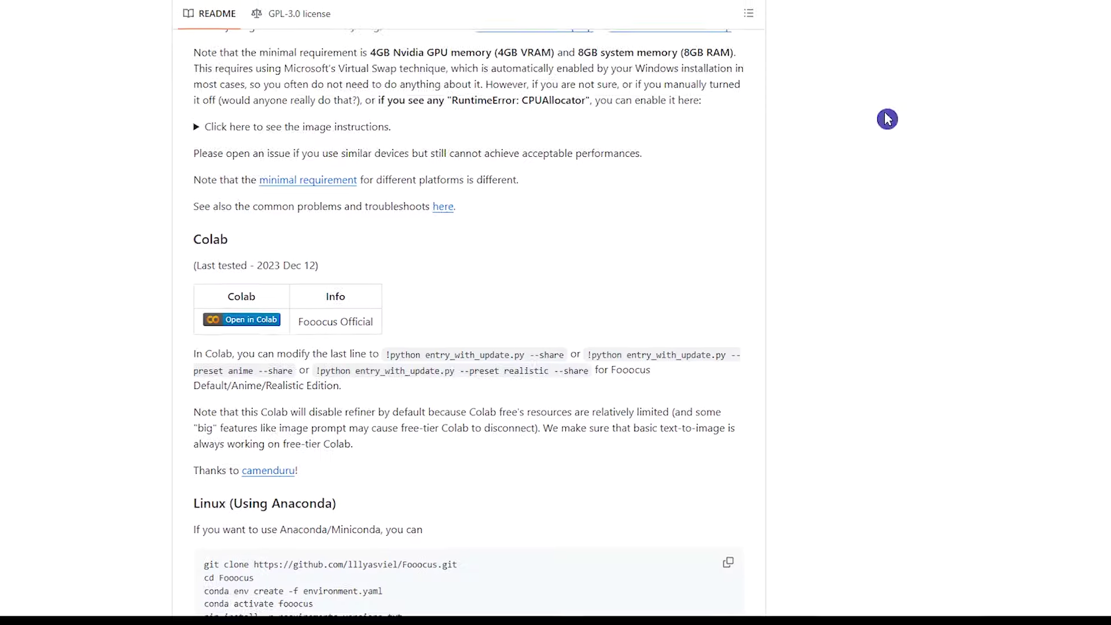
drag(589, 355, 296, 377)
click(778, 292)
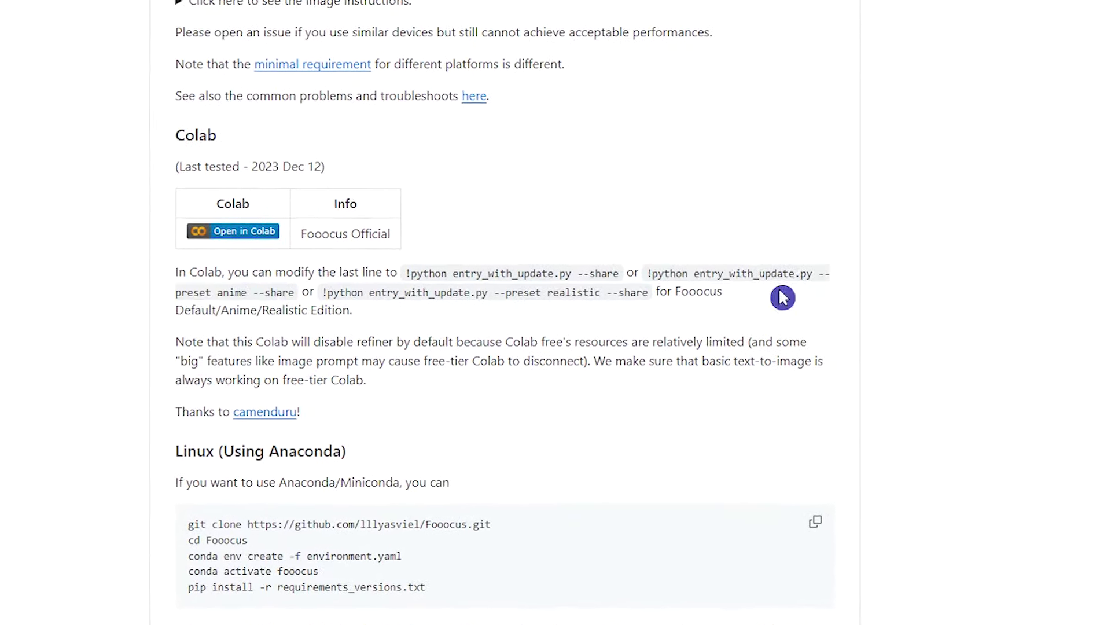
drag(320, 298, 517, 297)
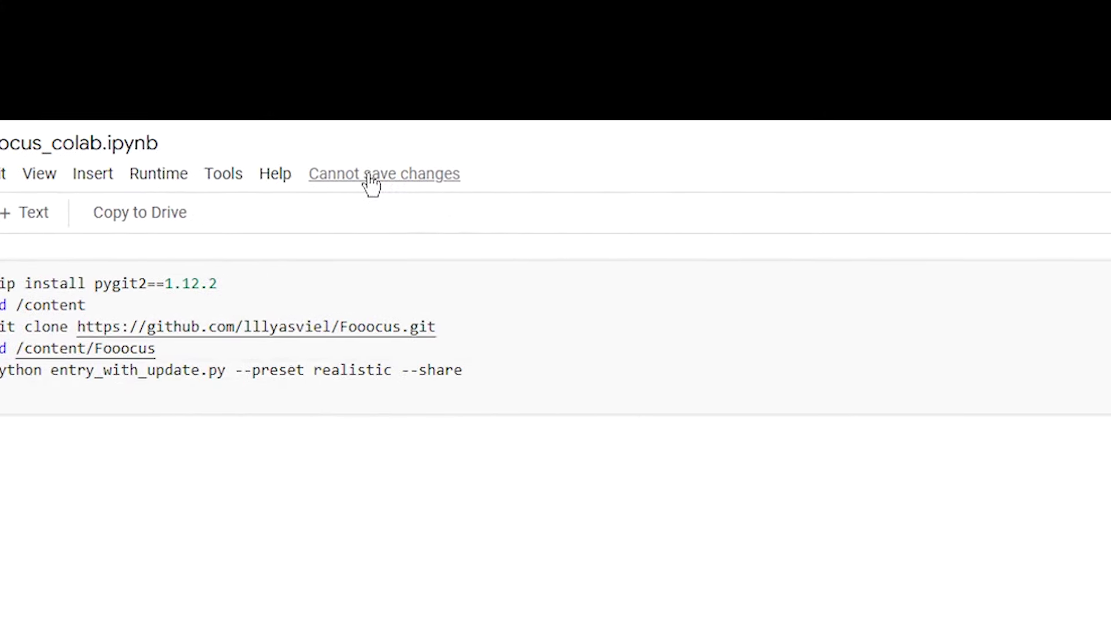
Save a Drive copy of the notebook, open it in a new tab, and run the cell until the gradio.live link appears
click(373, 184)
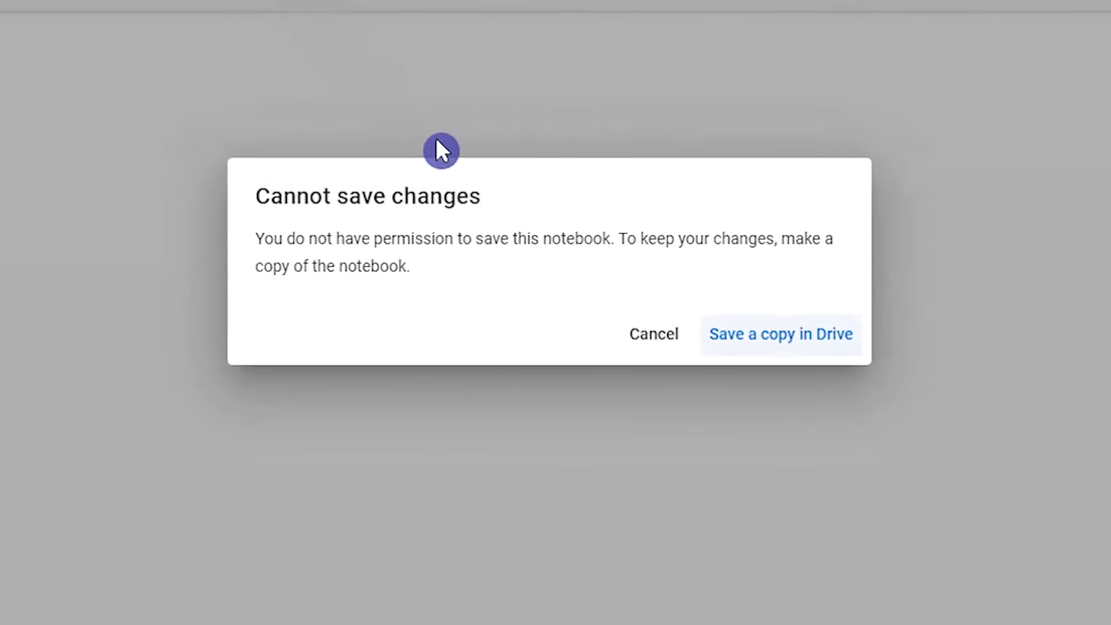
click(788, 349)
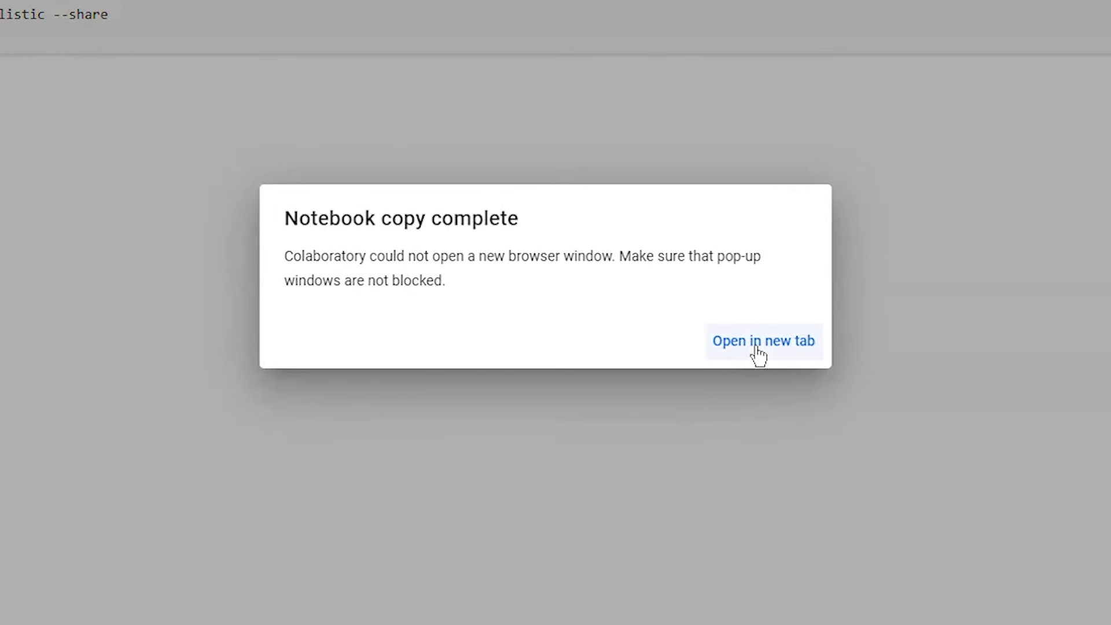
click(758, 346)
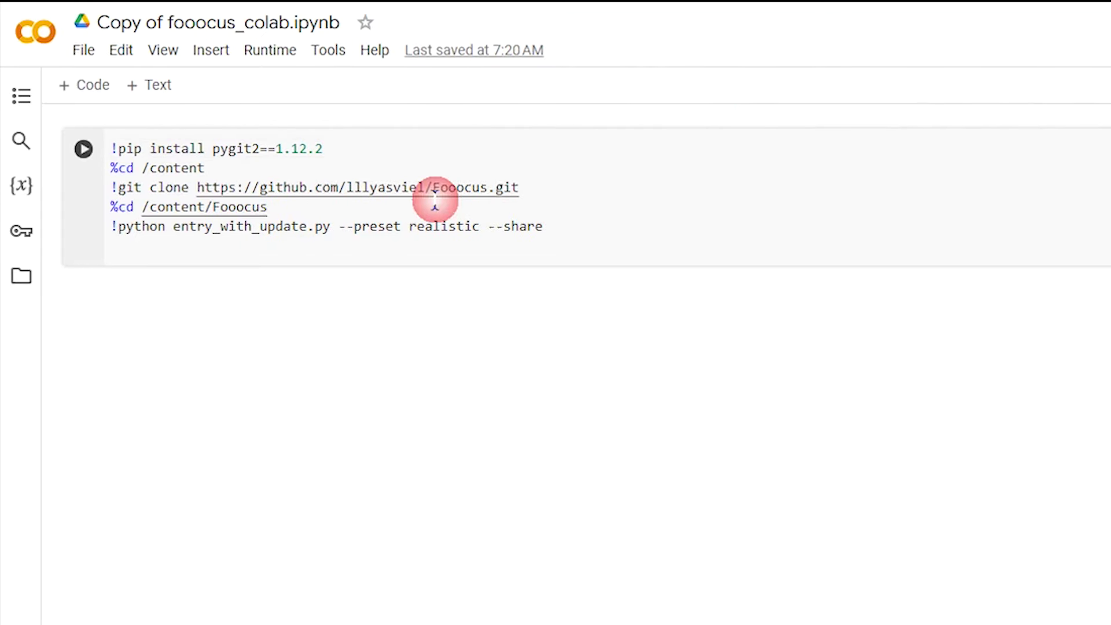
click(84, 149)
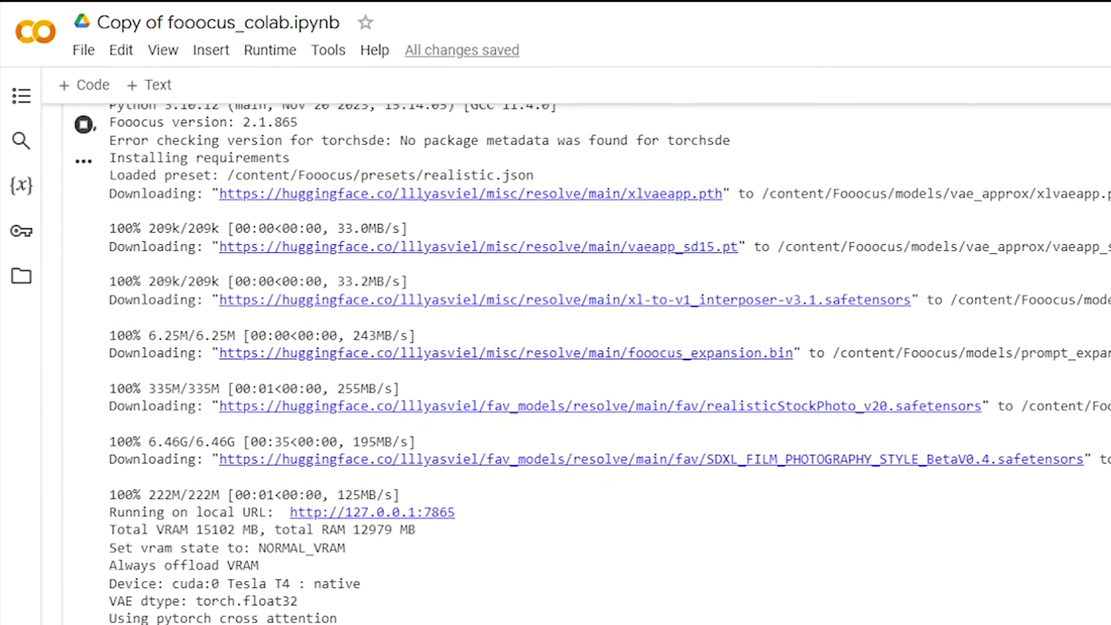
drag(111, 499, 284, 499)
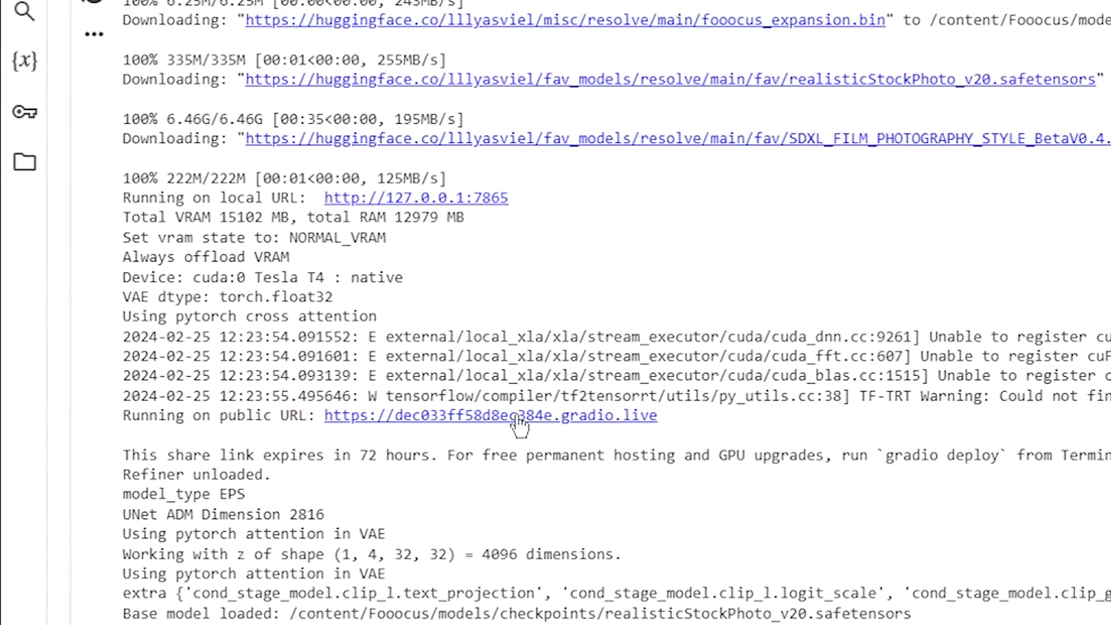
Open the Fooocus web interface from the gradio.live public URL in the Colab output
click(518, 417)
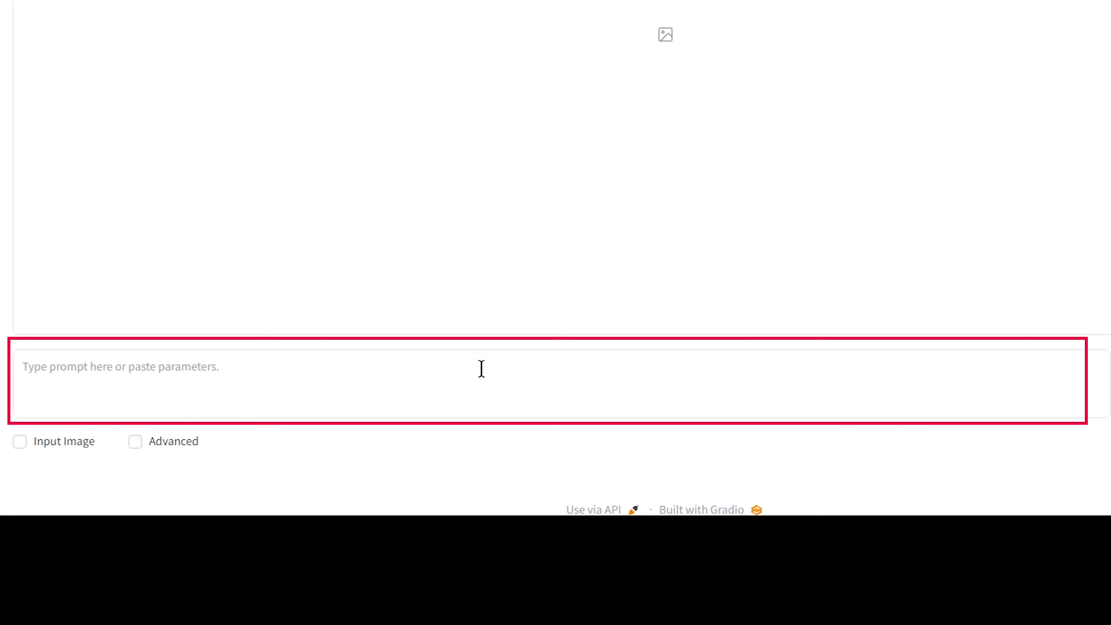
Enable Advanced, set Image Number to 8, and untick Random so the Seed field shows 0
click(135, 451)
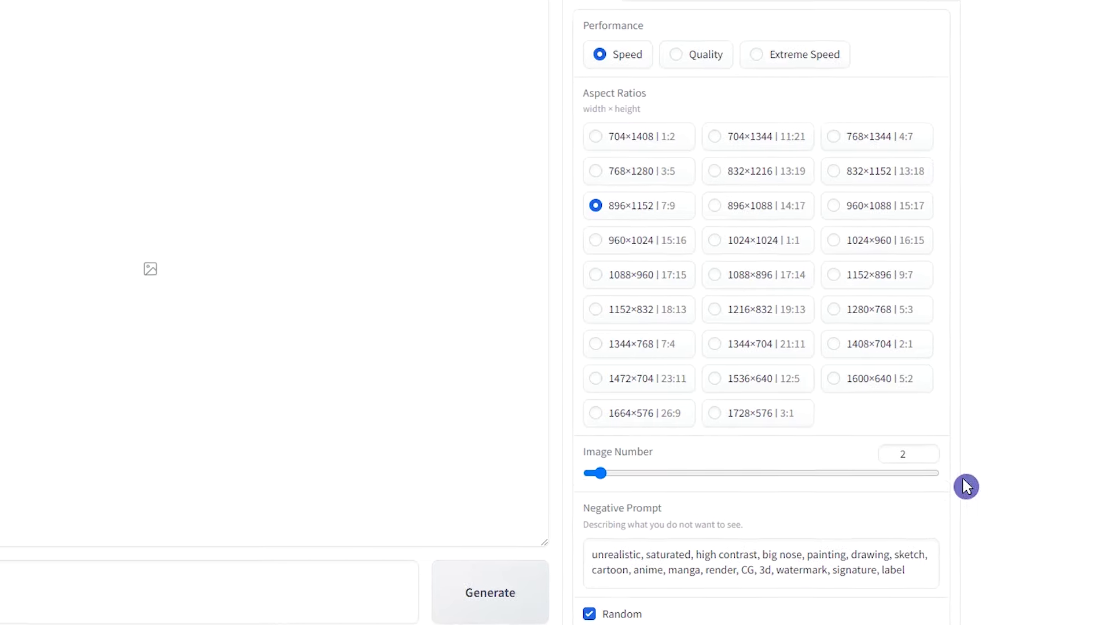
drag(596, 492, 784, 477)
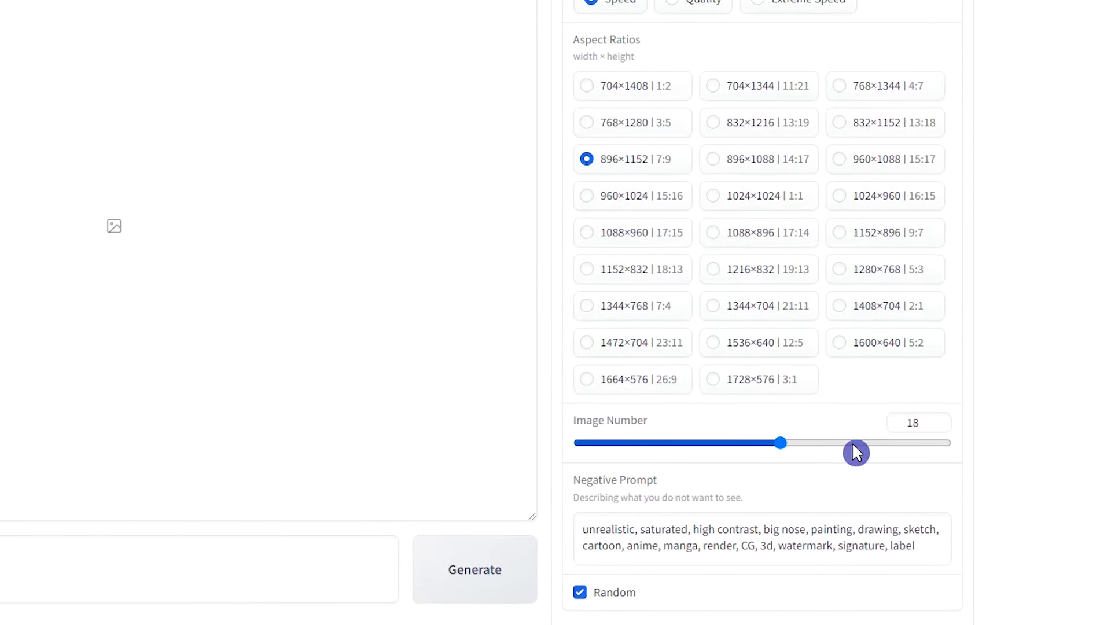
drag(856, 452, 672, 452)
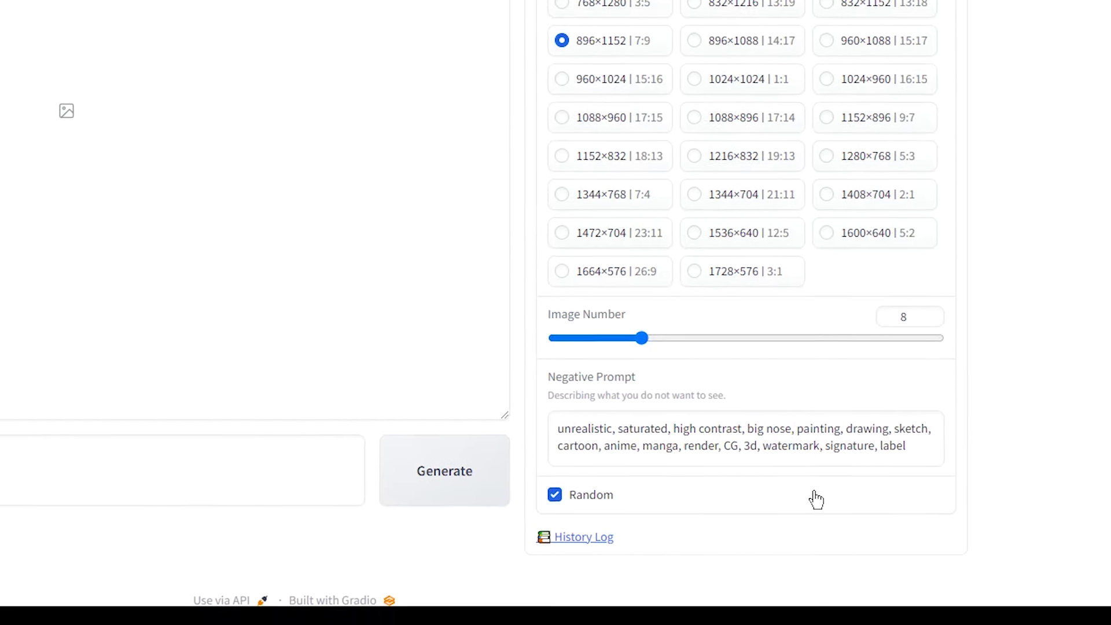
click(554, 488)
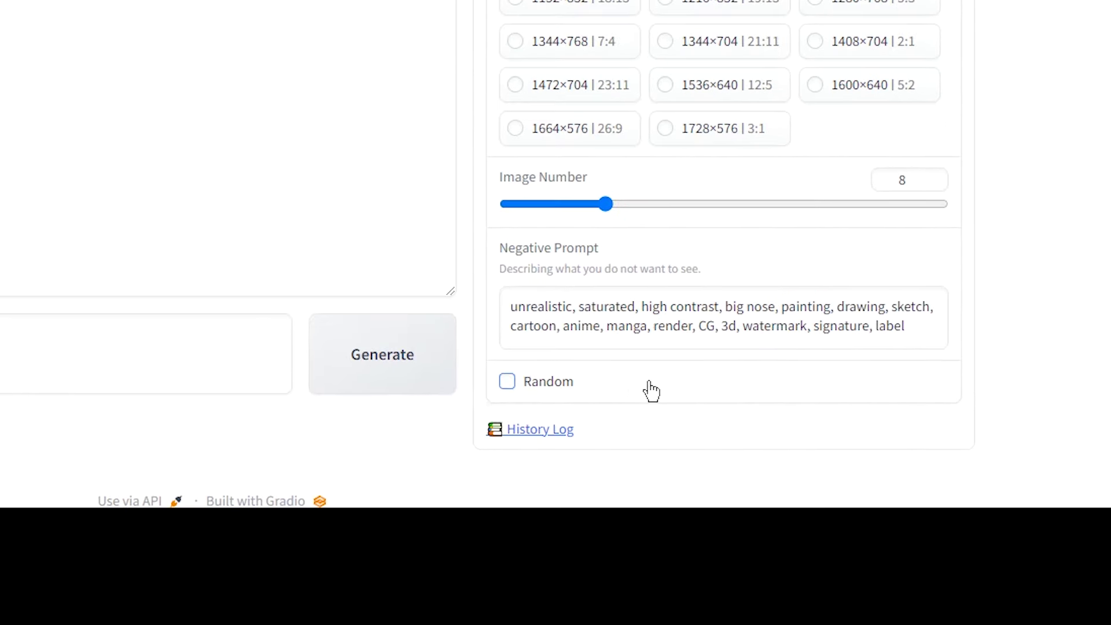
scroll(659, 389, down, 1)
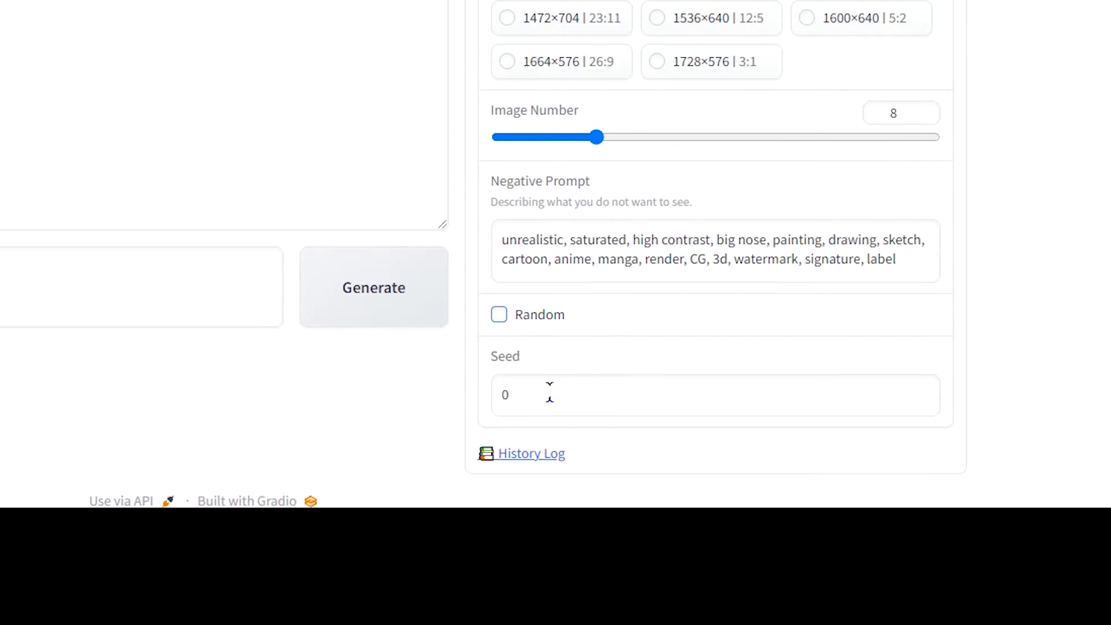
Re-enable random seeding and scroll the style list, where Fooocus V2, Photograph and Negative are checked
click(499, 314)
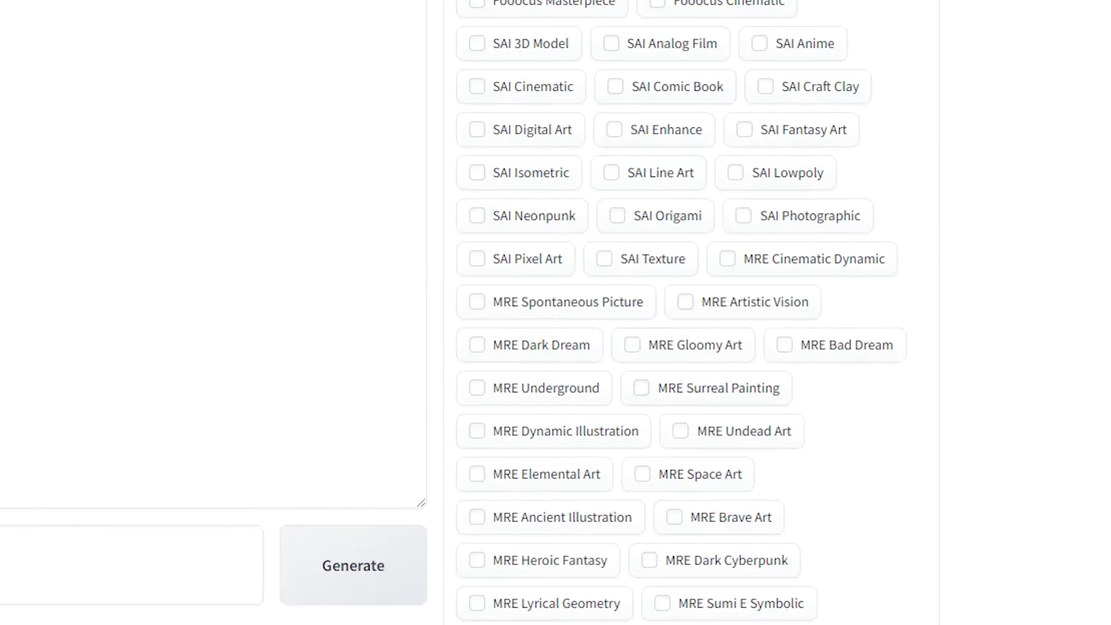
scroll(897, 117, down, 10)
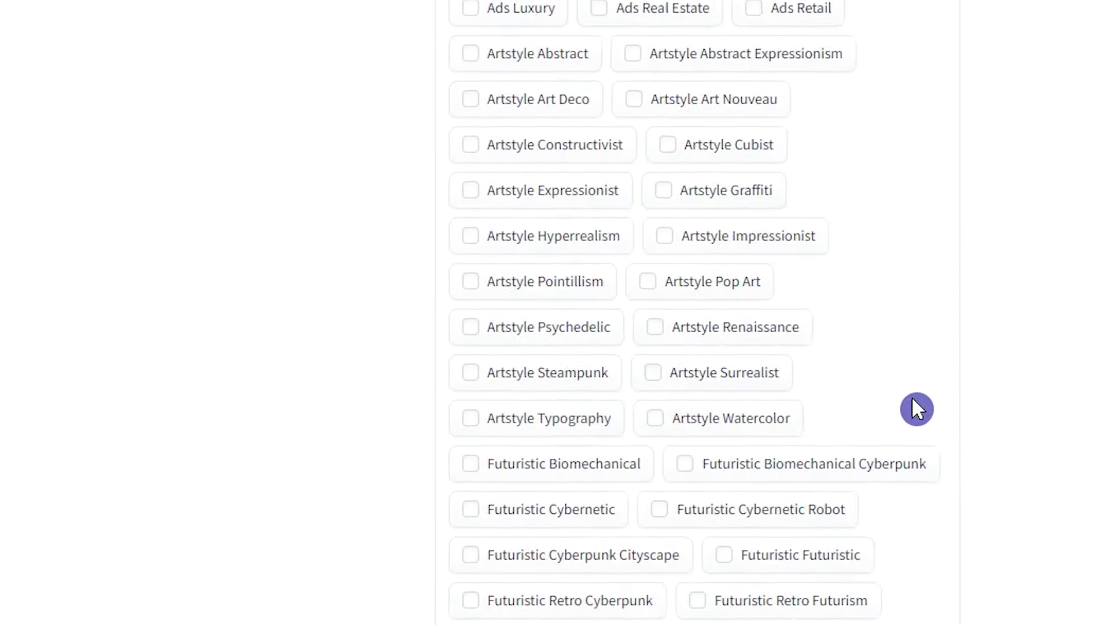
scroll(917, 409, down, 20)
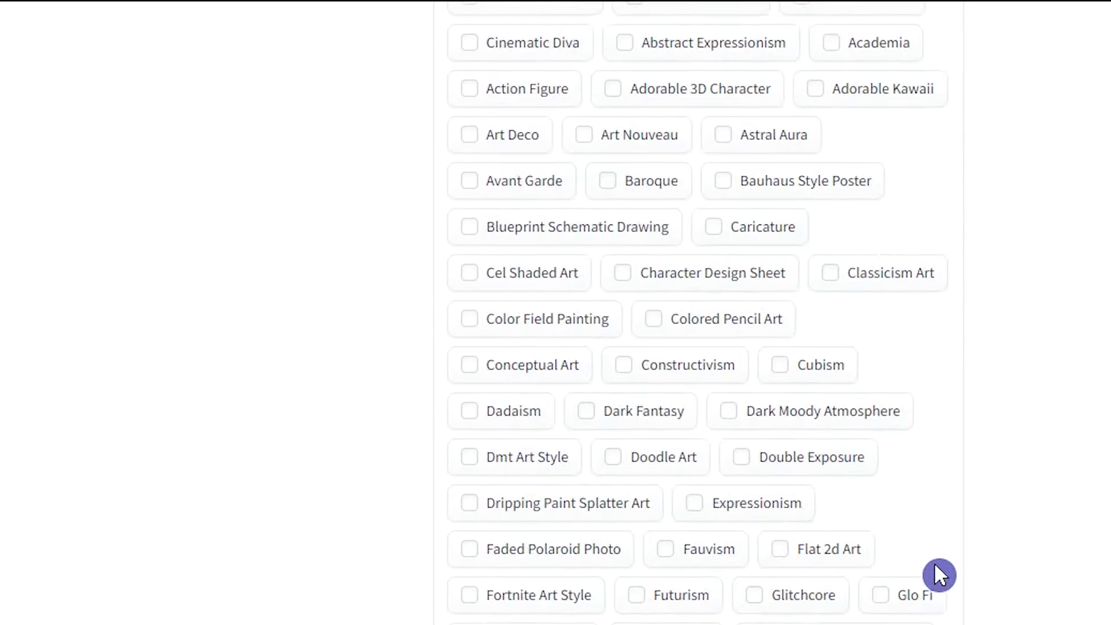
scroll(948, 573, down, 15)
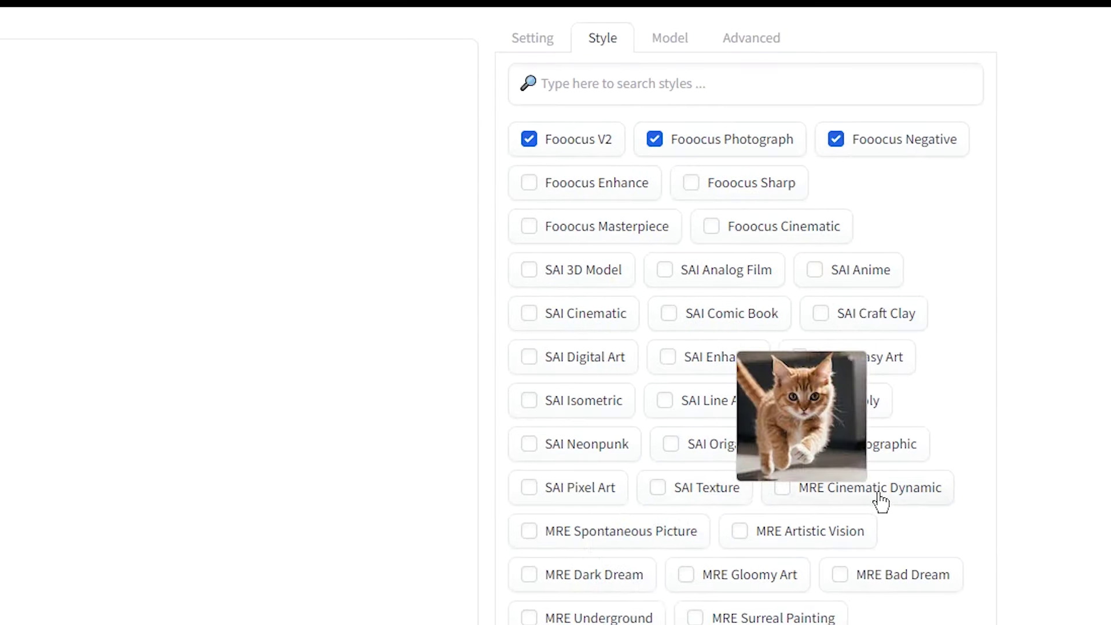
Switch to the Model tab and view the list of available base models
click(659, 42)
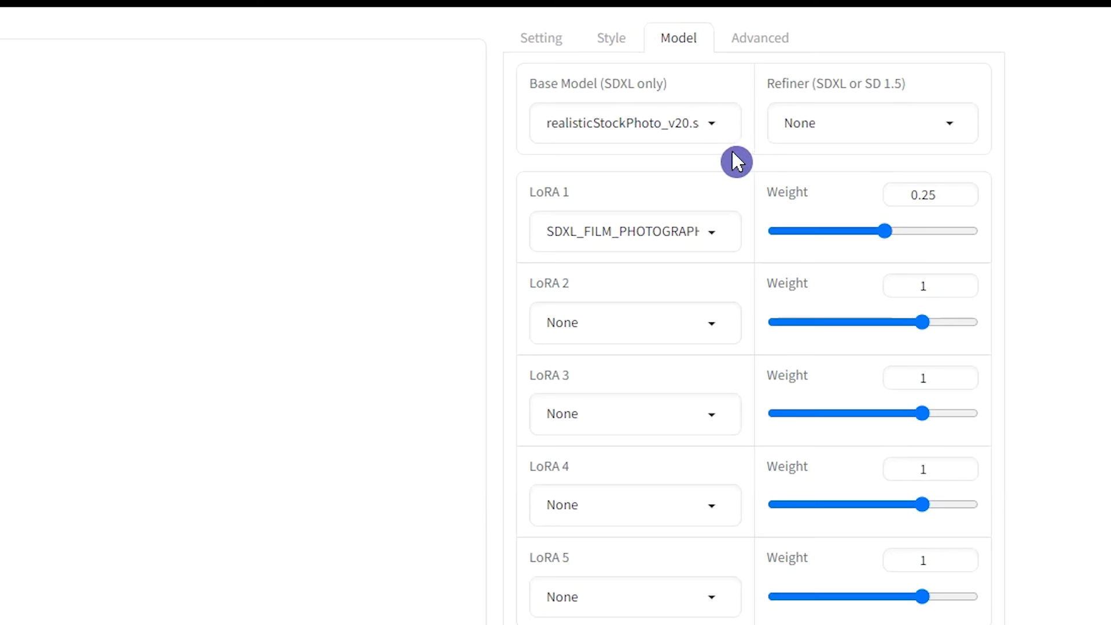
click(715, 134)
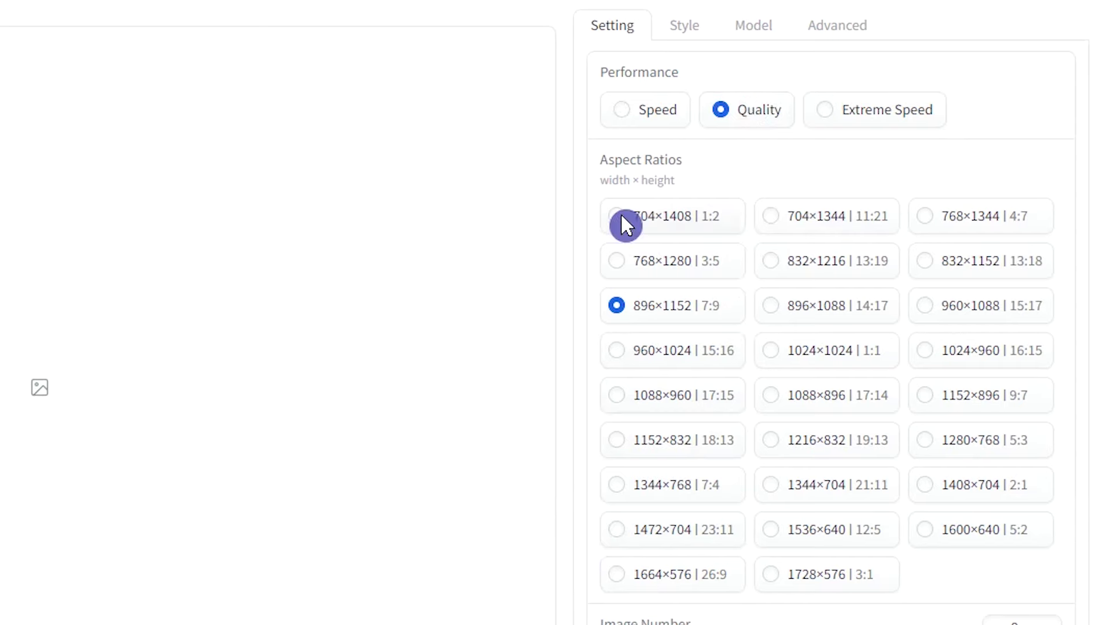
Choose 704×1408 | 1:2, append ', extra fingers, cropped, out of frame' to the negative prompt, and add SAI Fantasy Art
click(617, 216)
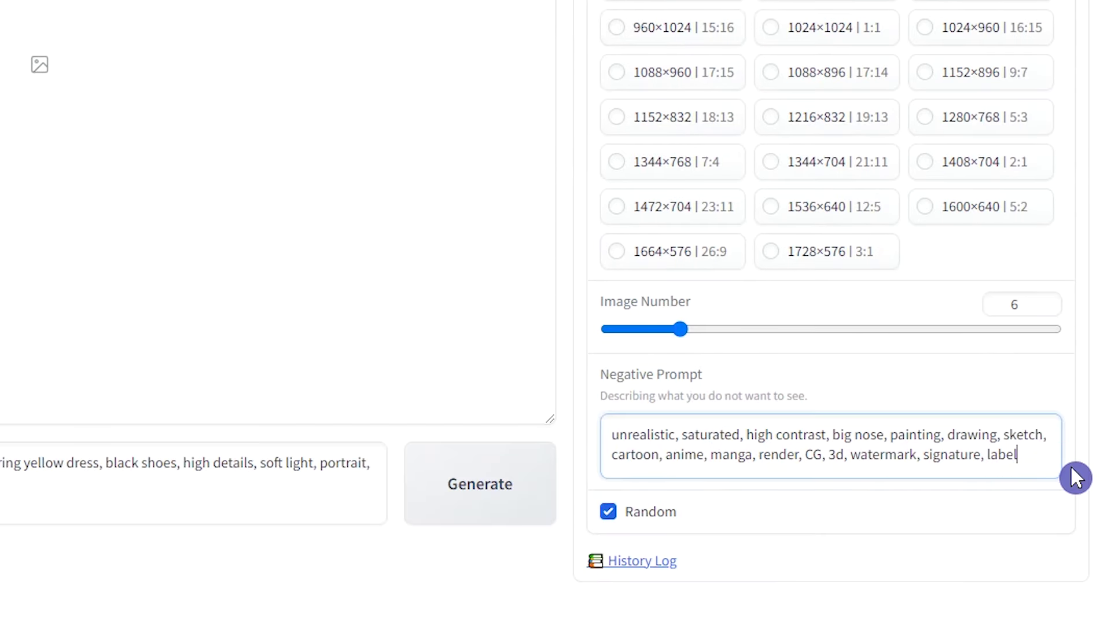
text(, extra fingers, cro)
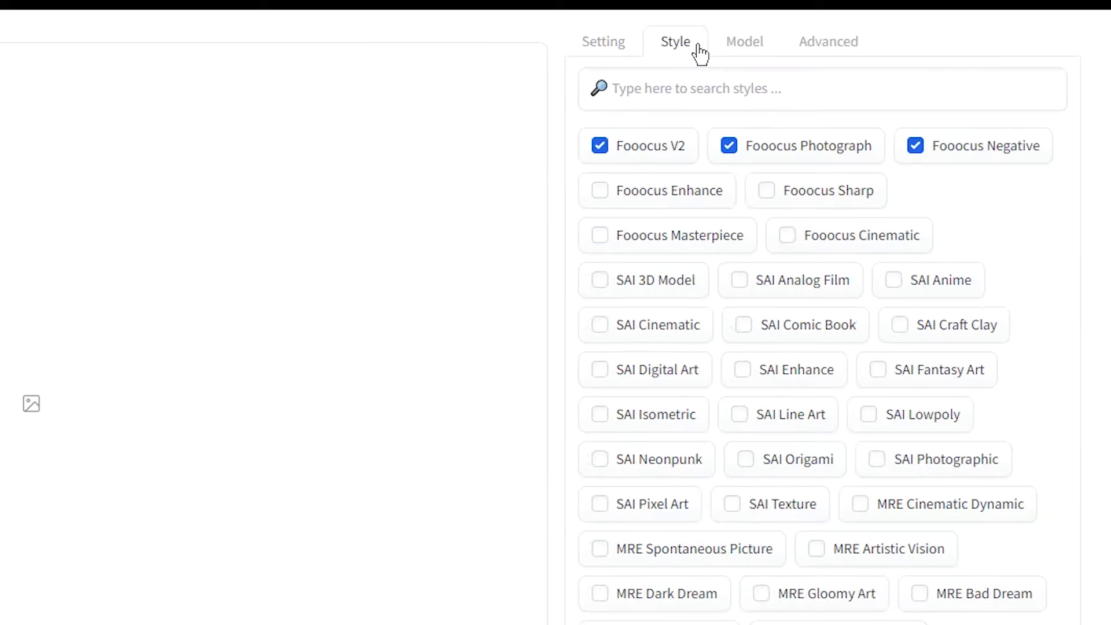
click(879, 369)
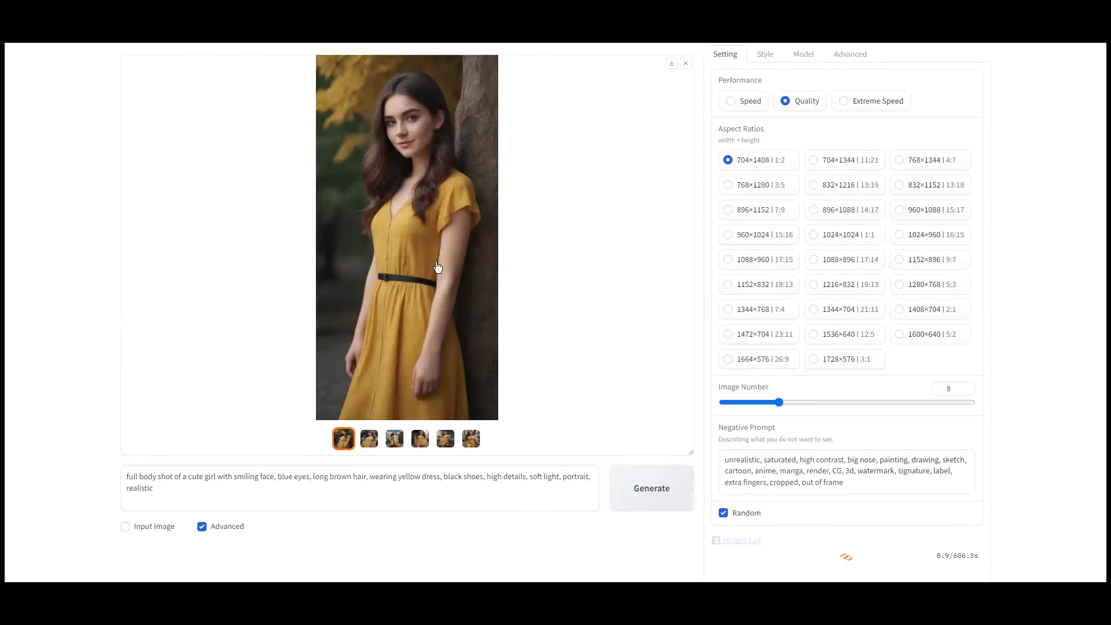
View the finished image, then replace the prompt with a blond 18-year-old girl in a purple dress in a garden and generate
click(436, 266)
key(Right)
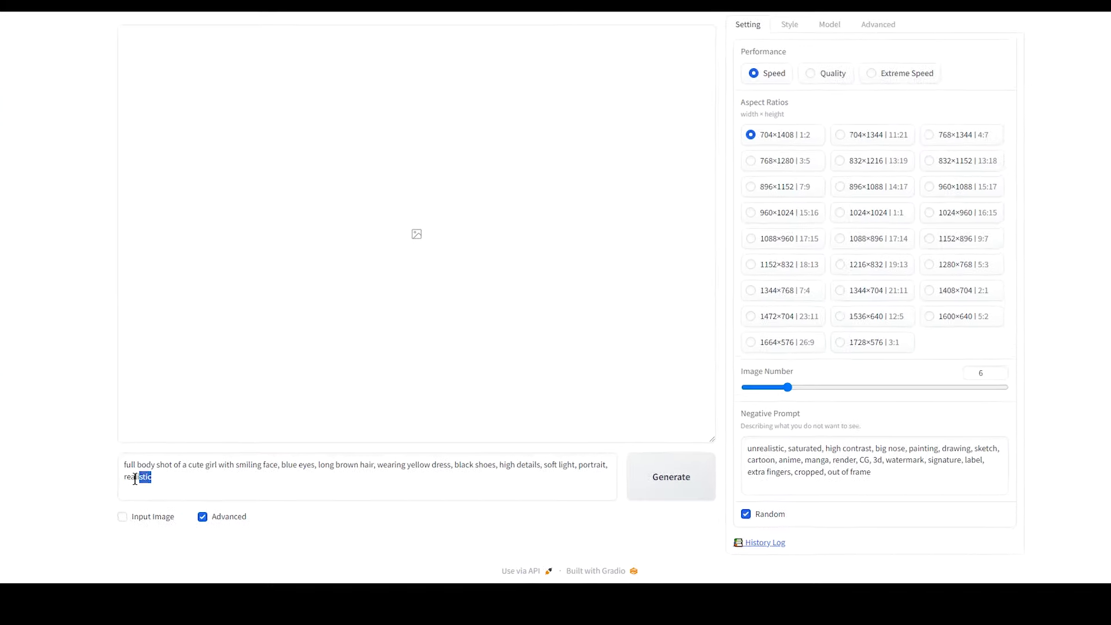
drag(139, 476, 124, 461)
text(full body shot of a beautiful 18 years old girl with smiling face, long blond hair, wearing purple dress, black shoes, standing in the garden, high details, soft light, portrait, realistic)
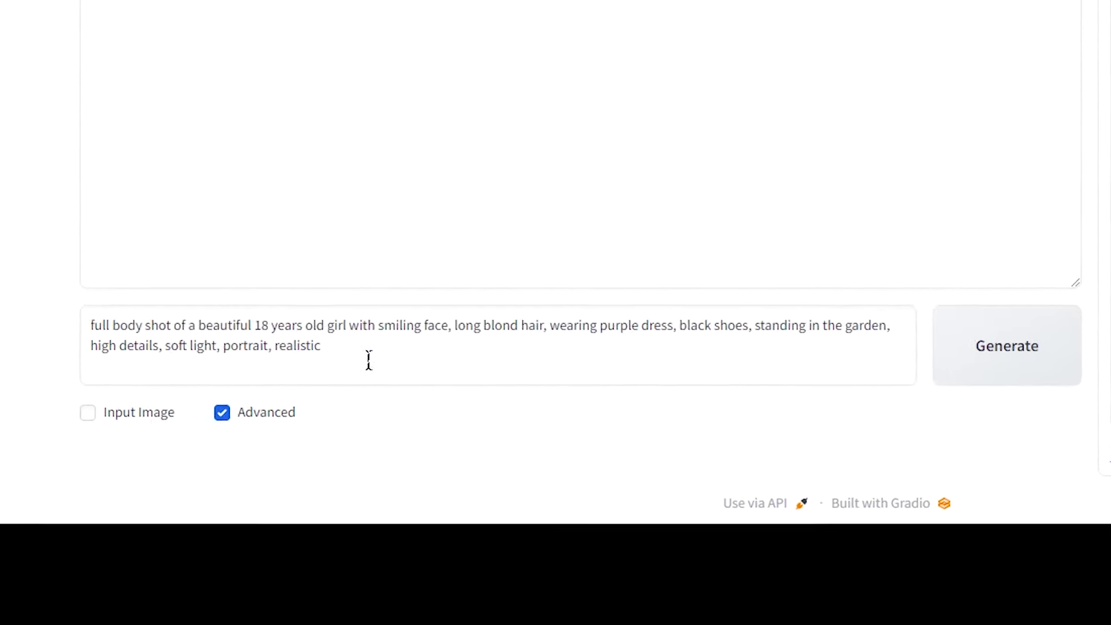
click(919, 409)
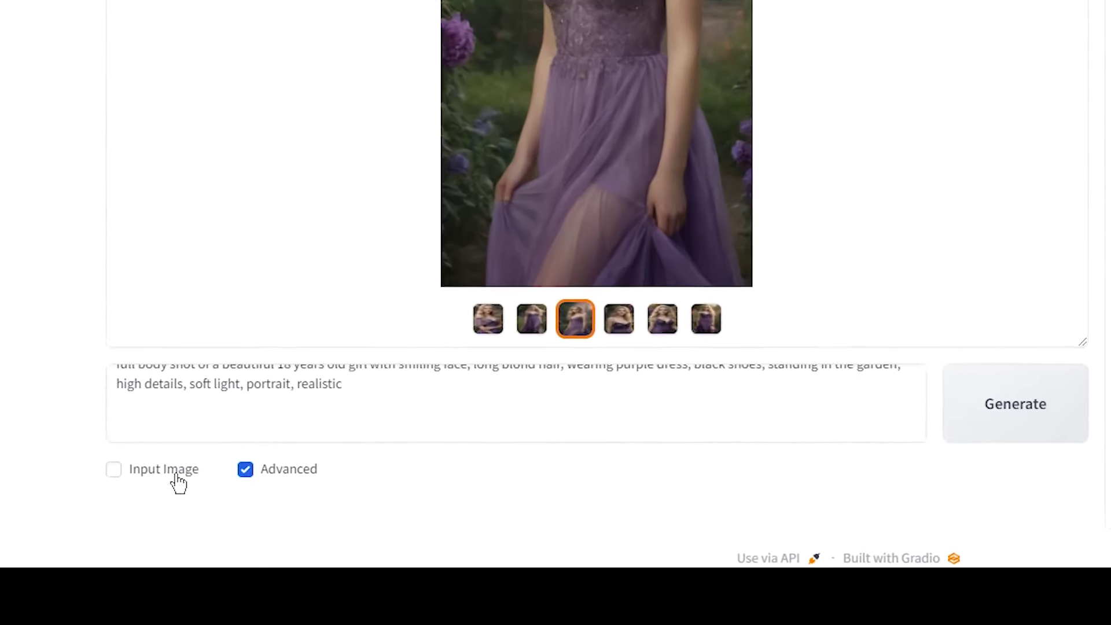
Enable Input Image and bring up the Image Prompt slots
click(124, 523)
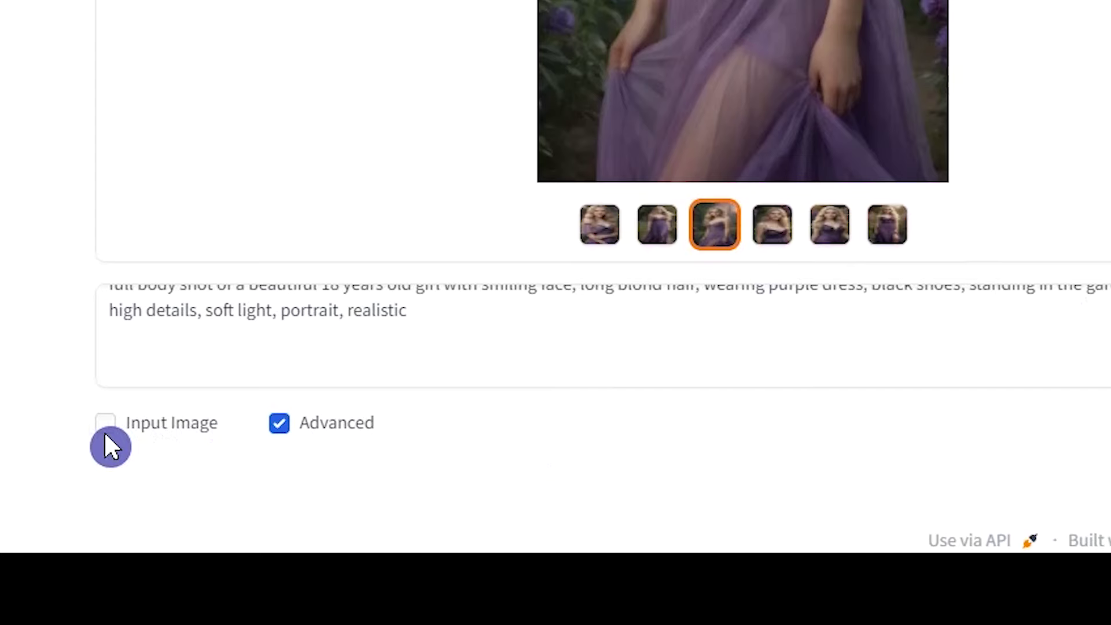
click(106, 432)
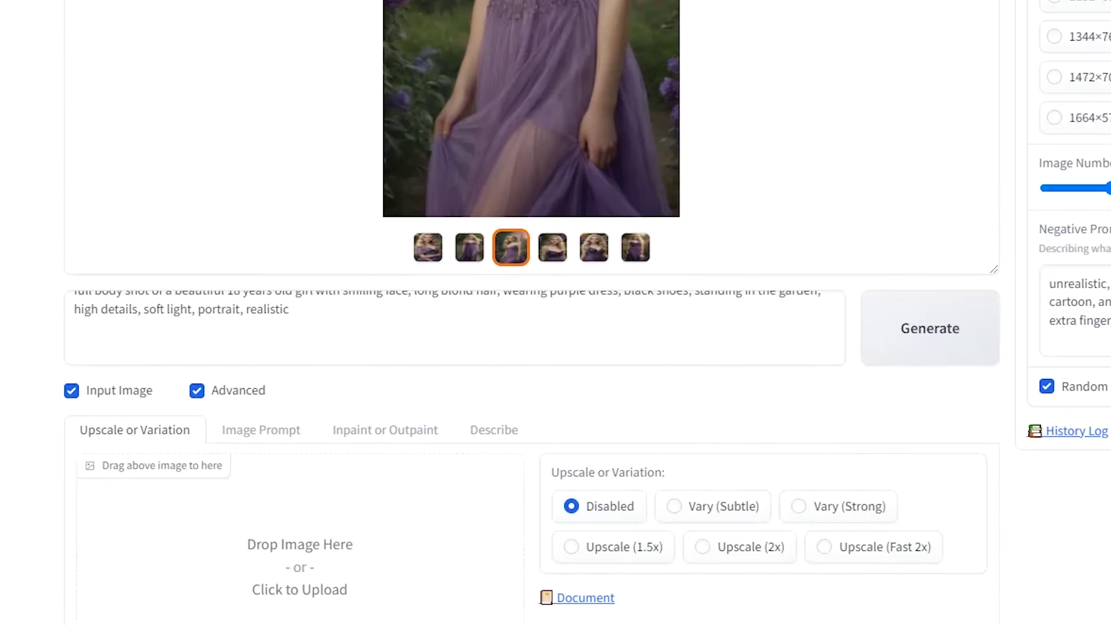
click(287, 434)
scroll(288, 434, down, 7)
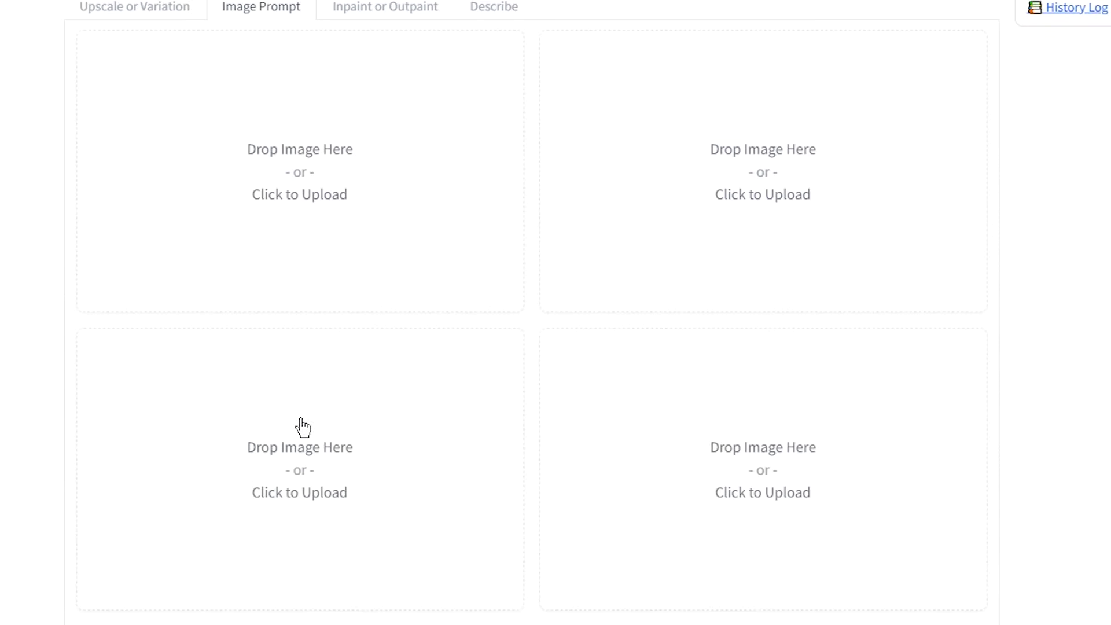
scroll(291, 463, up, 2)
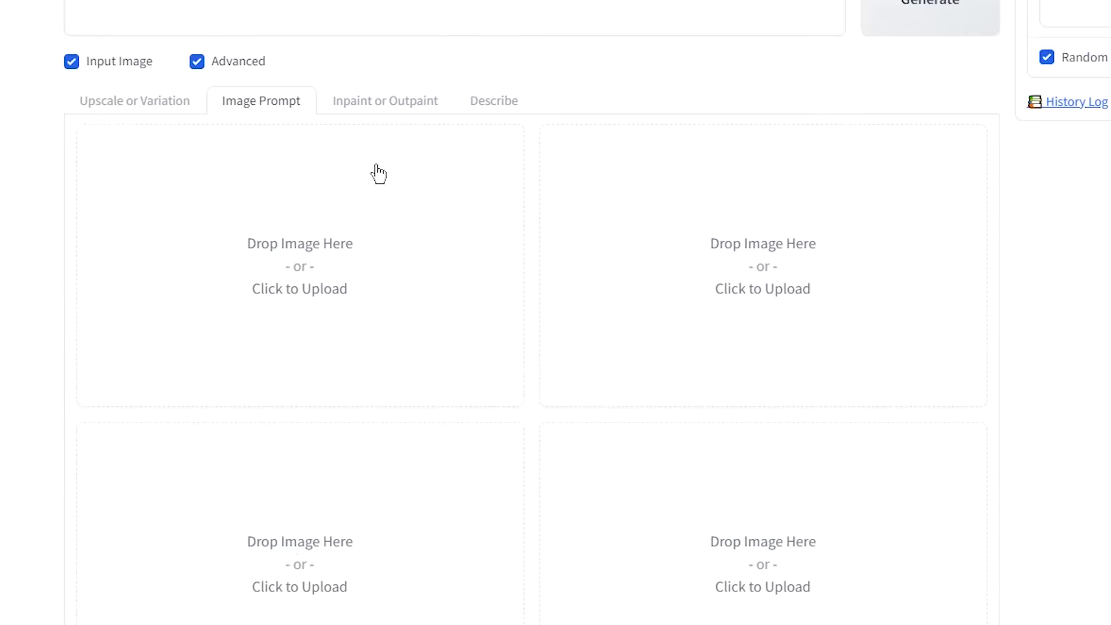
click(261, 50)
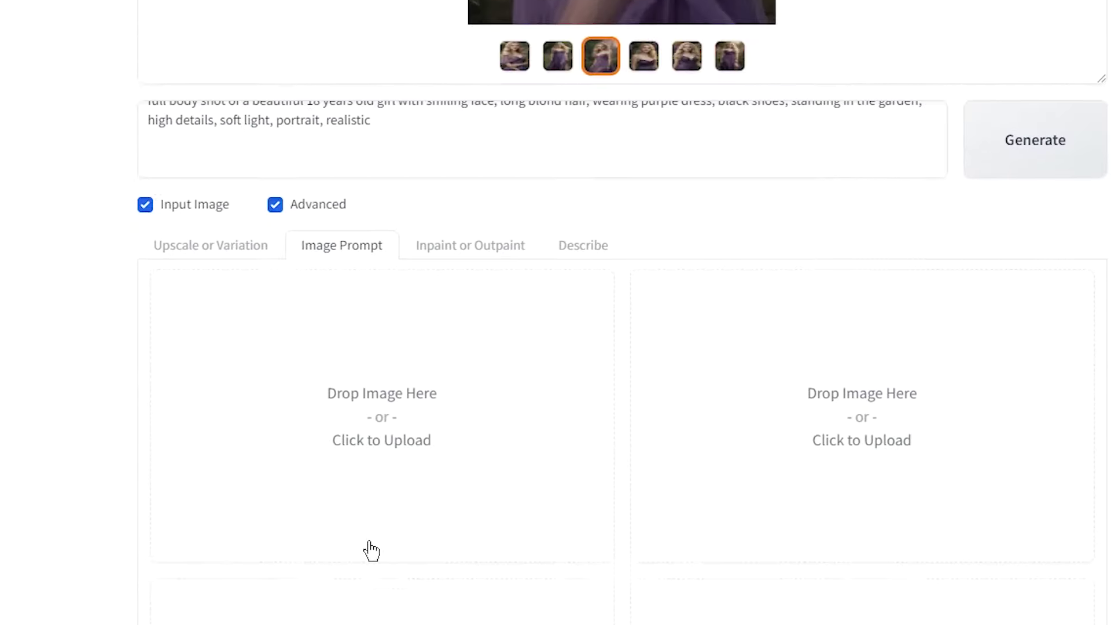
Drop the generated purple-dress girl into the first Image Prompt slot and set it to FaceSwap (Stop At 0.9, Weight 0.75)
drag(463, 119, 411, 450)
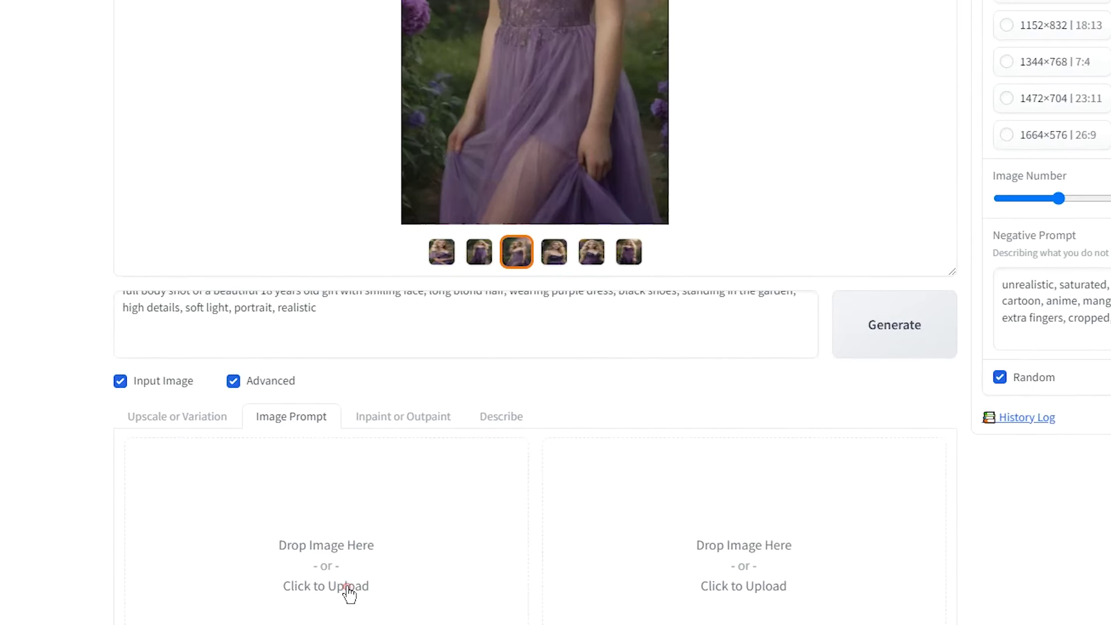
drag(349, 593, 355, 588)
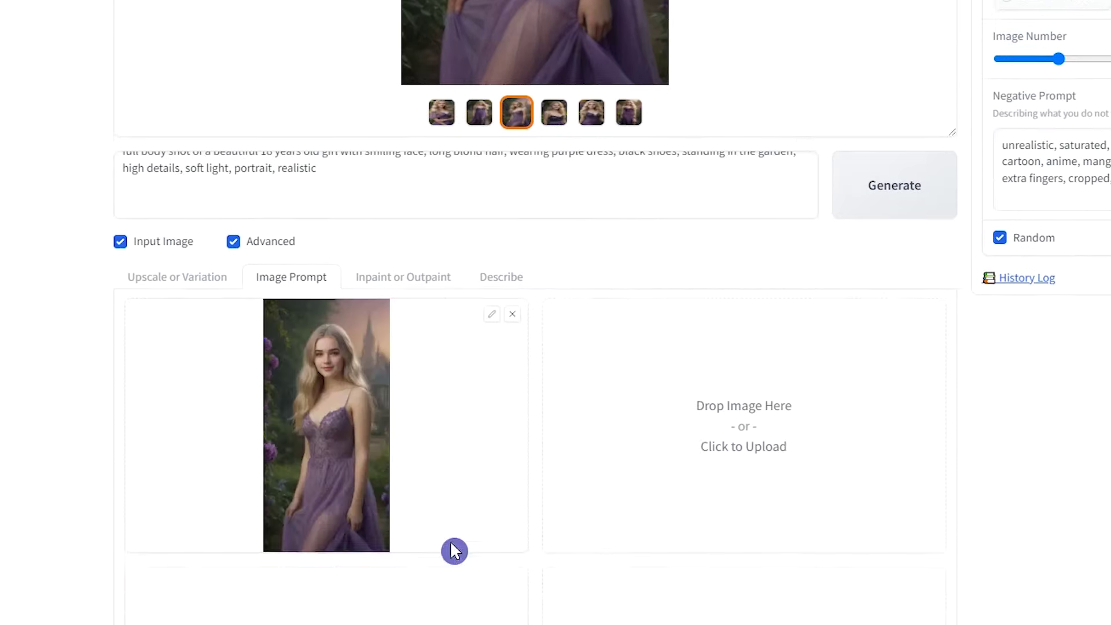
scroll(457, 533, down, 5)
click(130, 499)
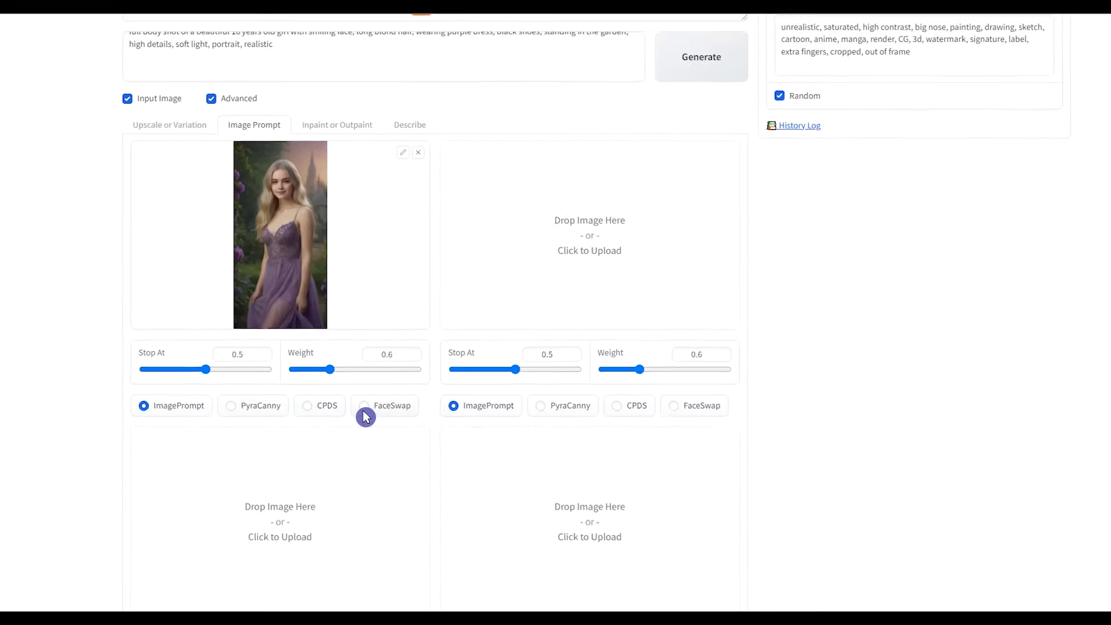
click(499, 141)
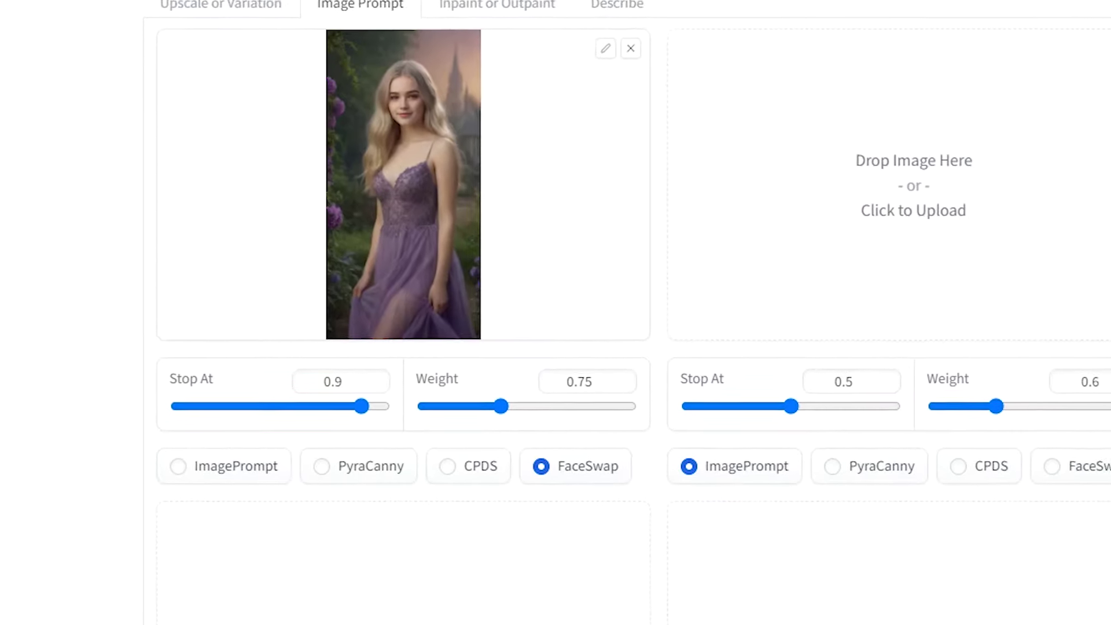
Change the prompt to a blue dress walking down the street and generate images
double_click(449, 350)
text(blue)
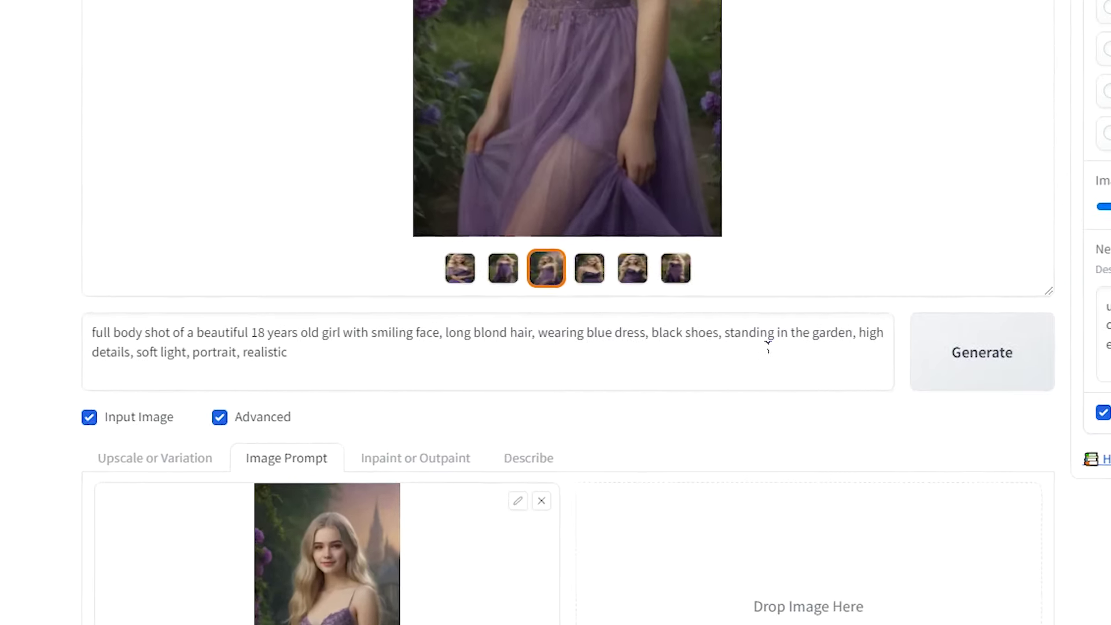
drag(725, 333, 821, 333)
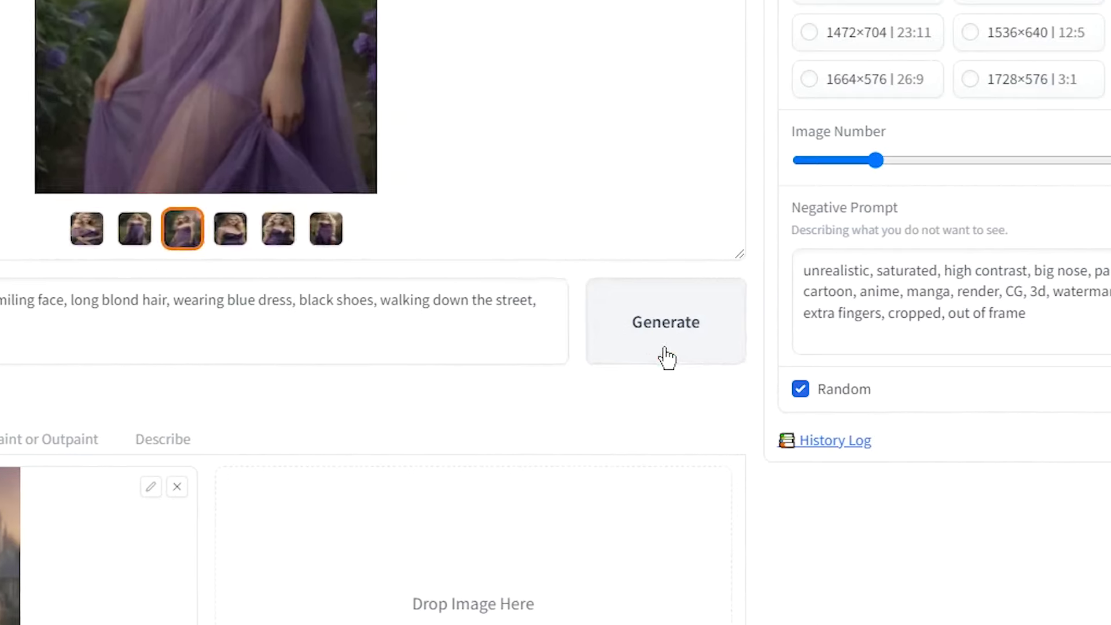
click(1107, 379)
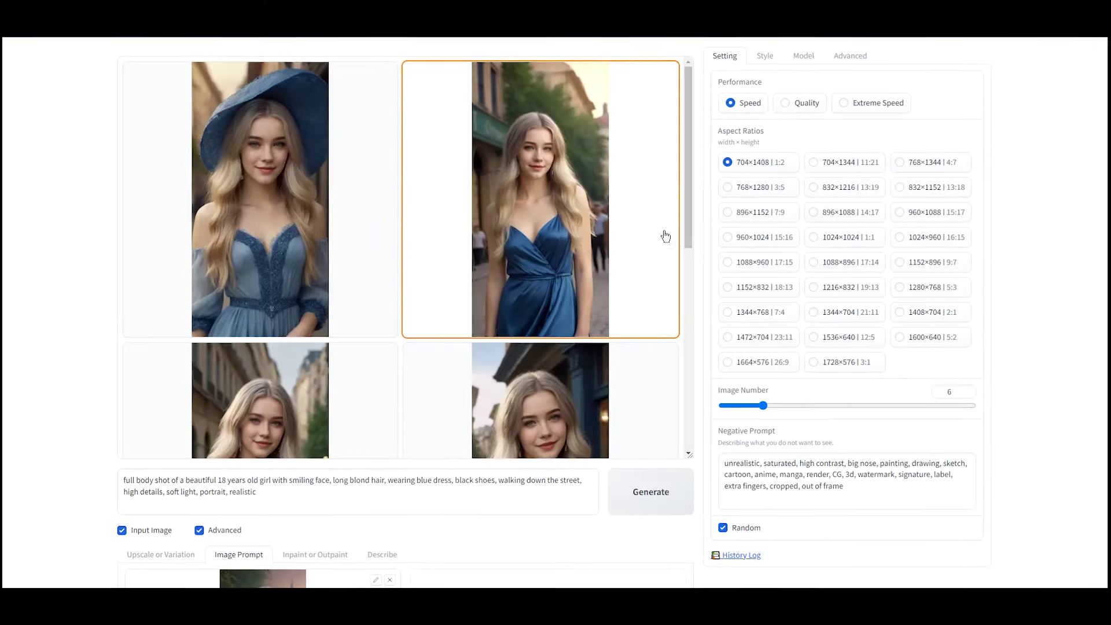
Enlarge the first generated image of the blond girl in blue
scroll(662, 246, down, 3)
scroll(672, 267, down, 5)
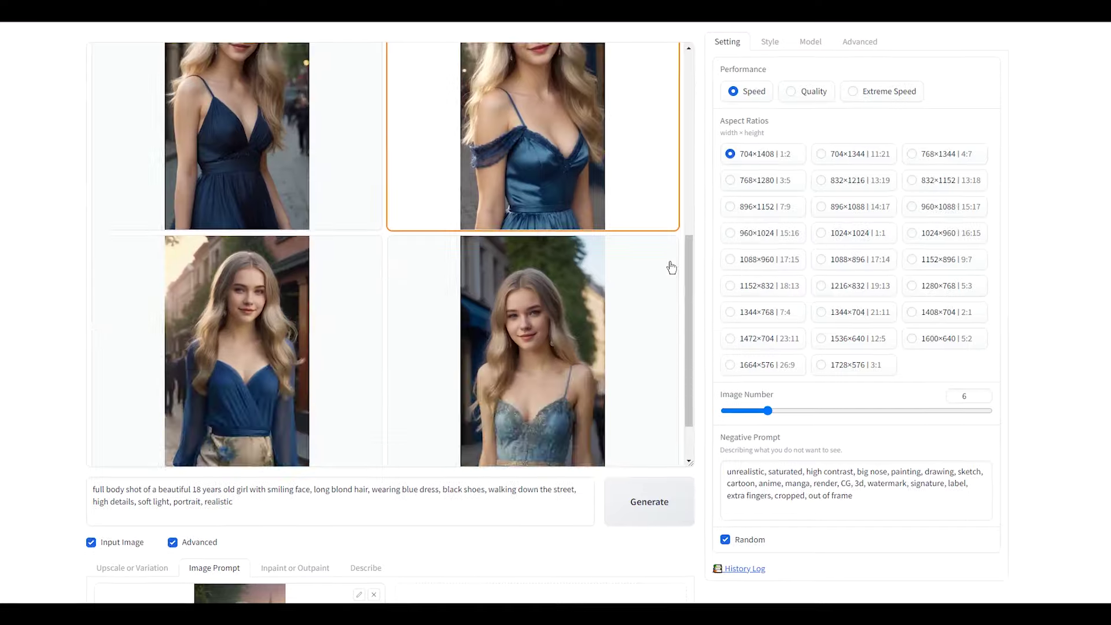
scroll(672, 273, up, 6)
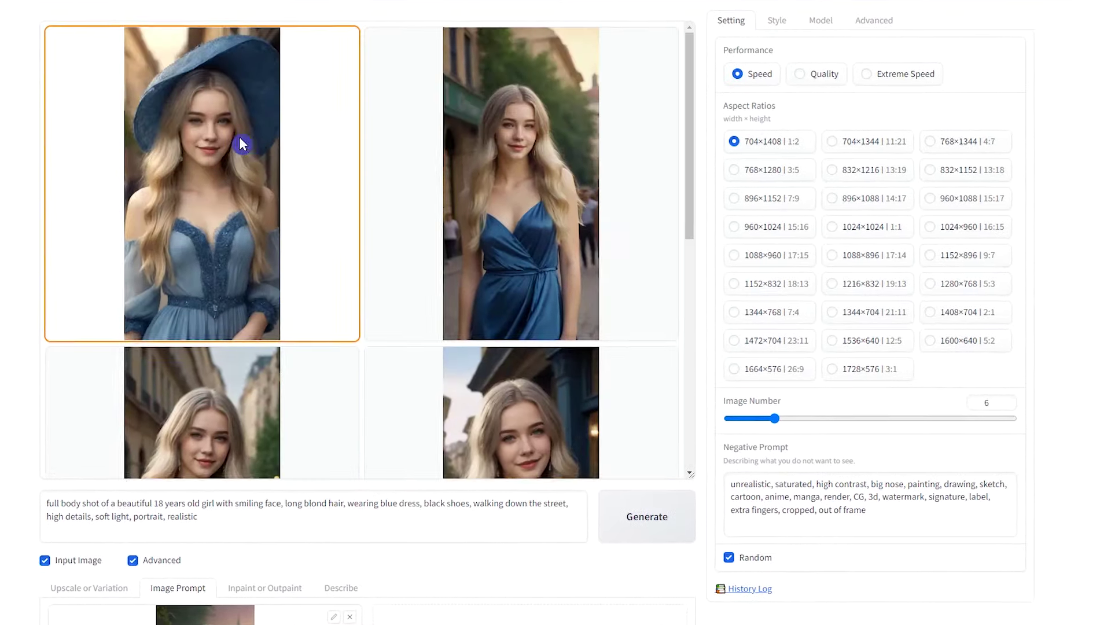
click(242, 143)
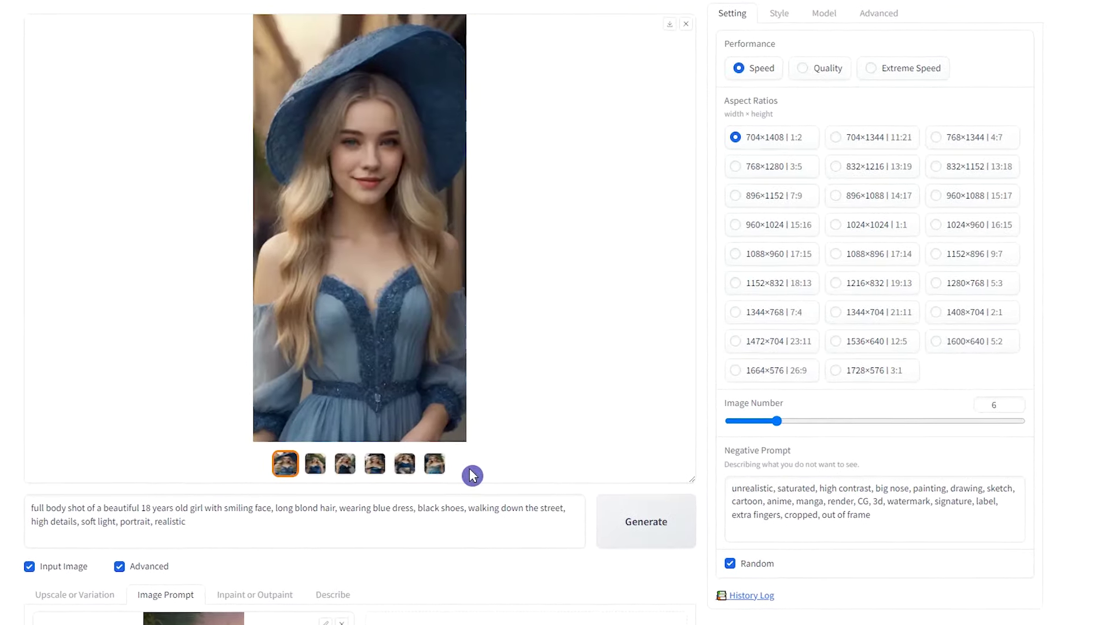